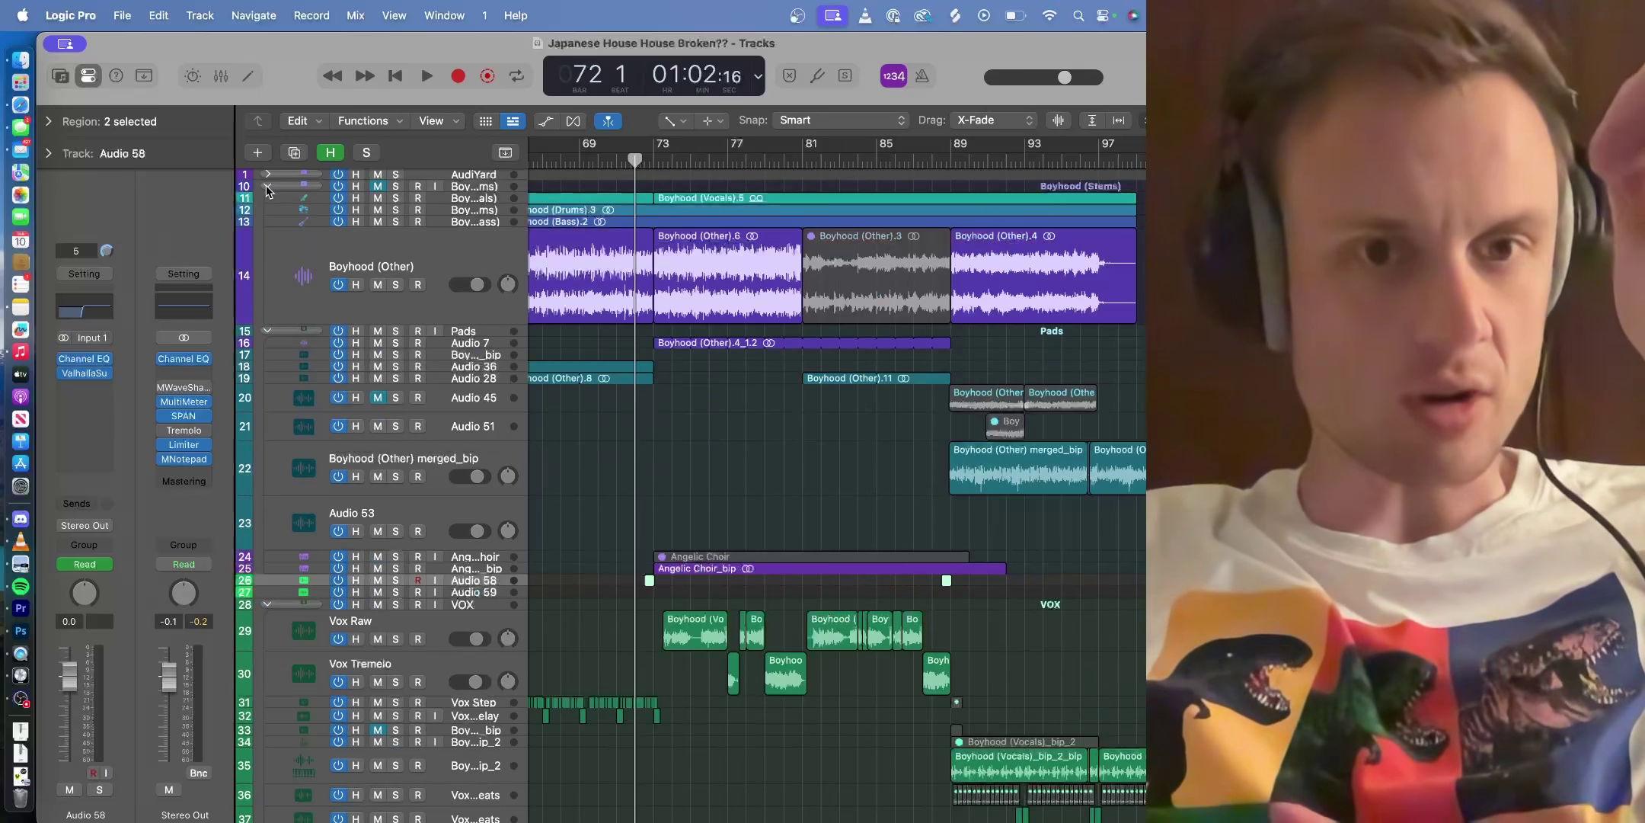
Step: Audition the soloed Boyhood stems around bar 41, including the Boyhood (Other) track on its own
scroll(645, 254, left, 10)
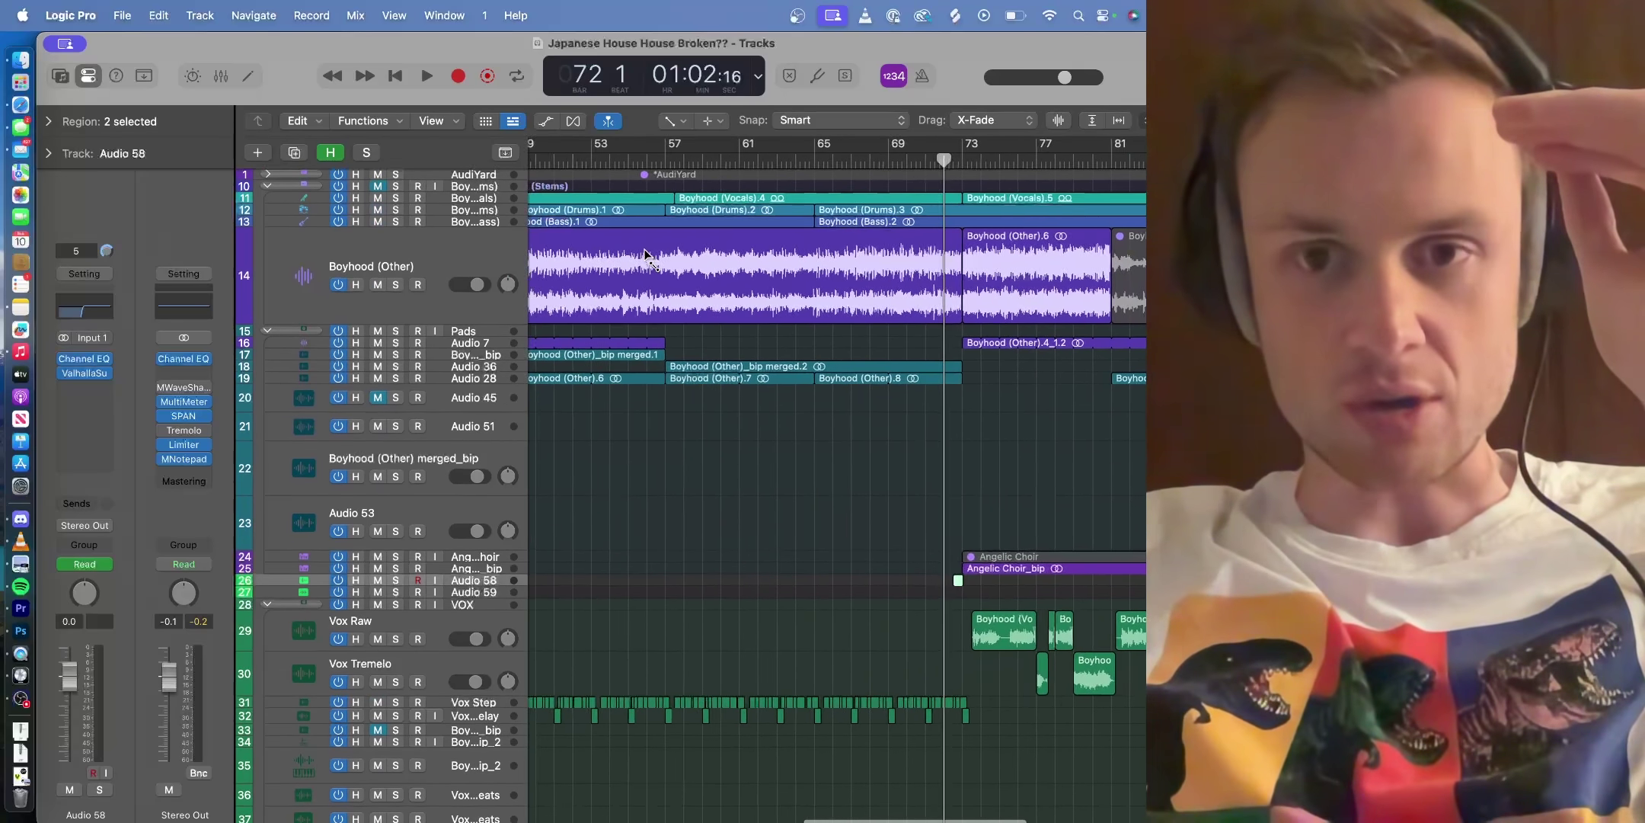
click(394, 186)
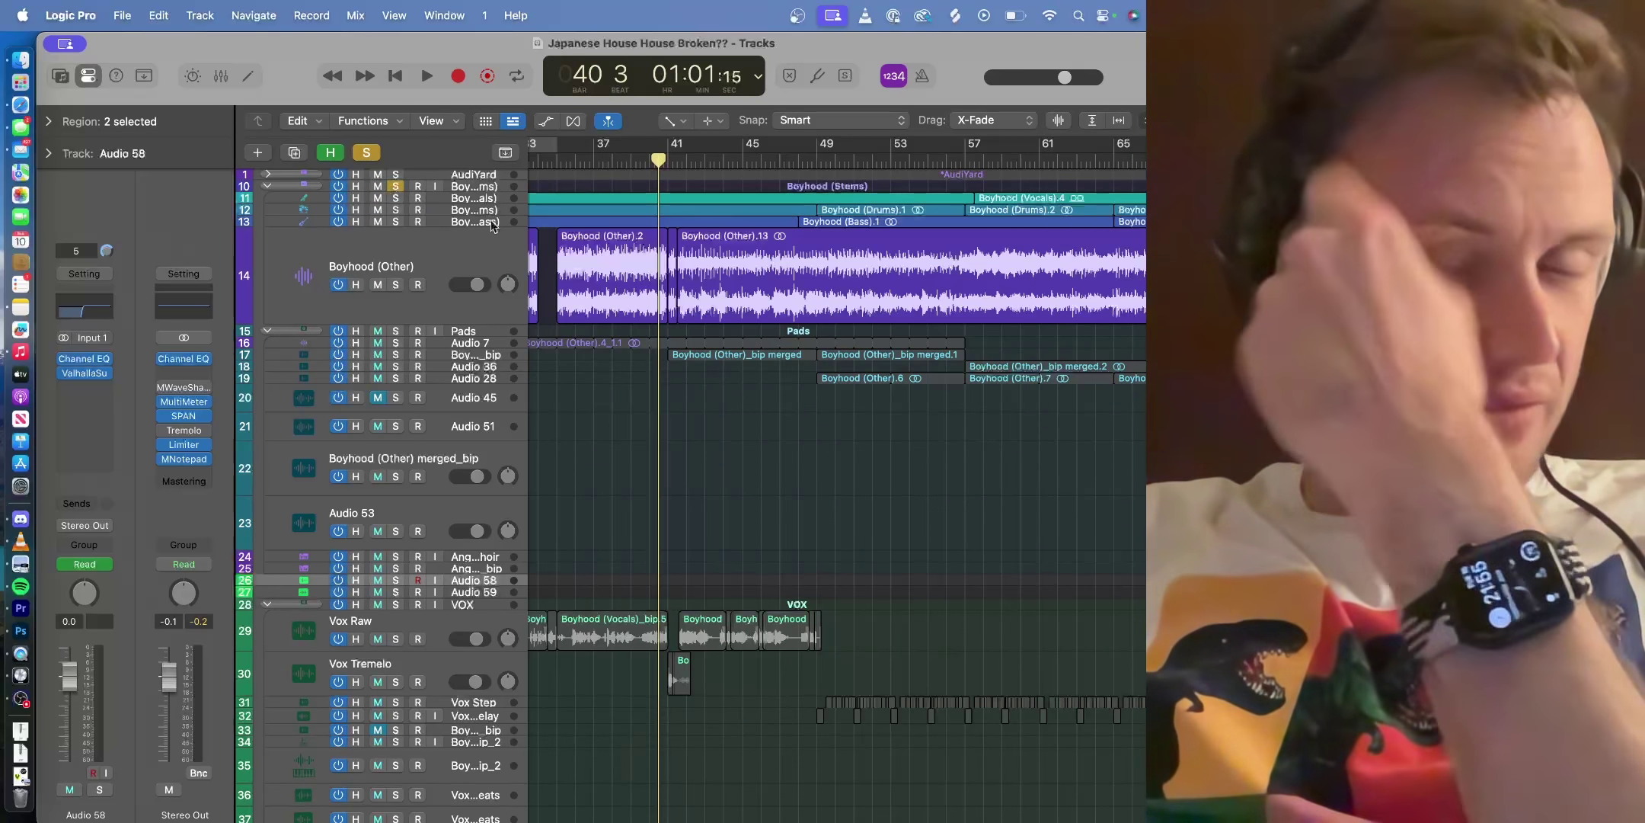
key(space)
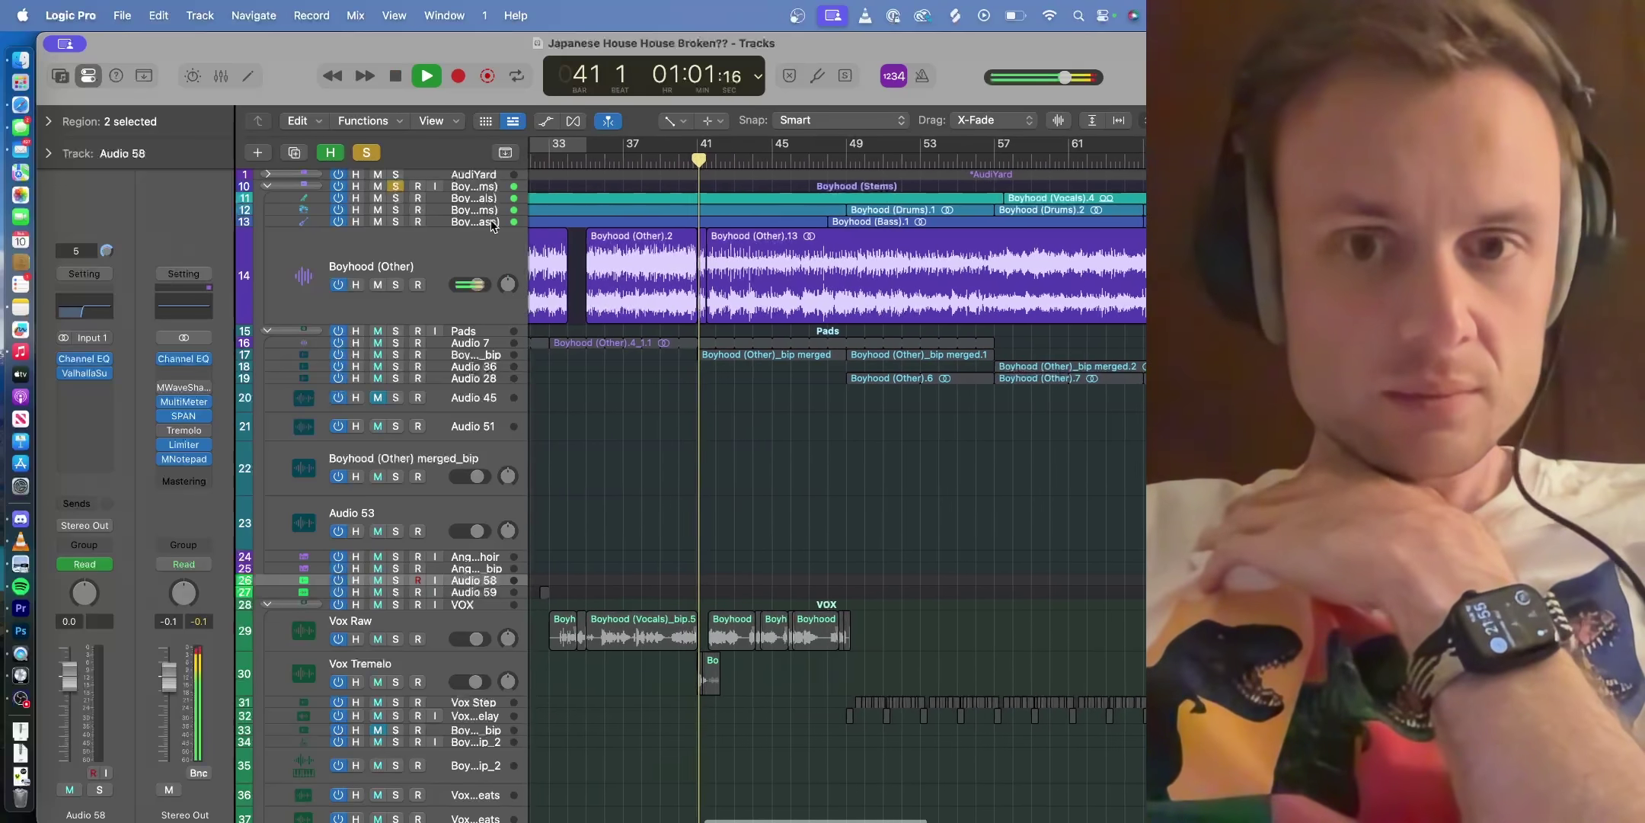
key(space)
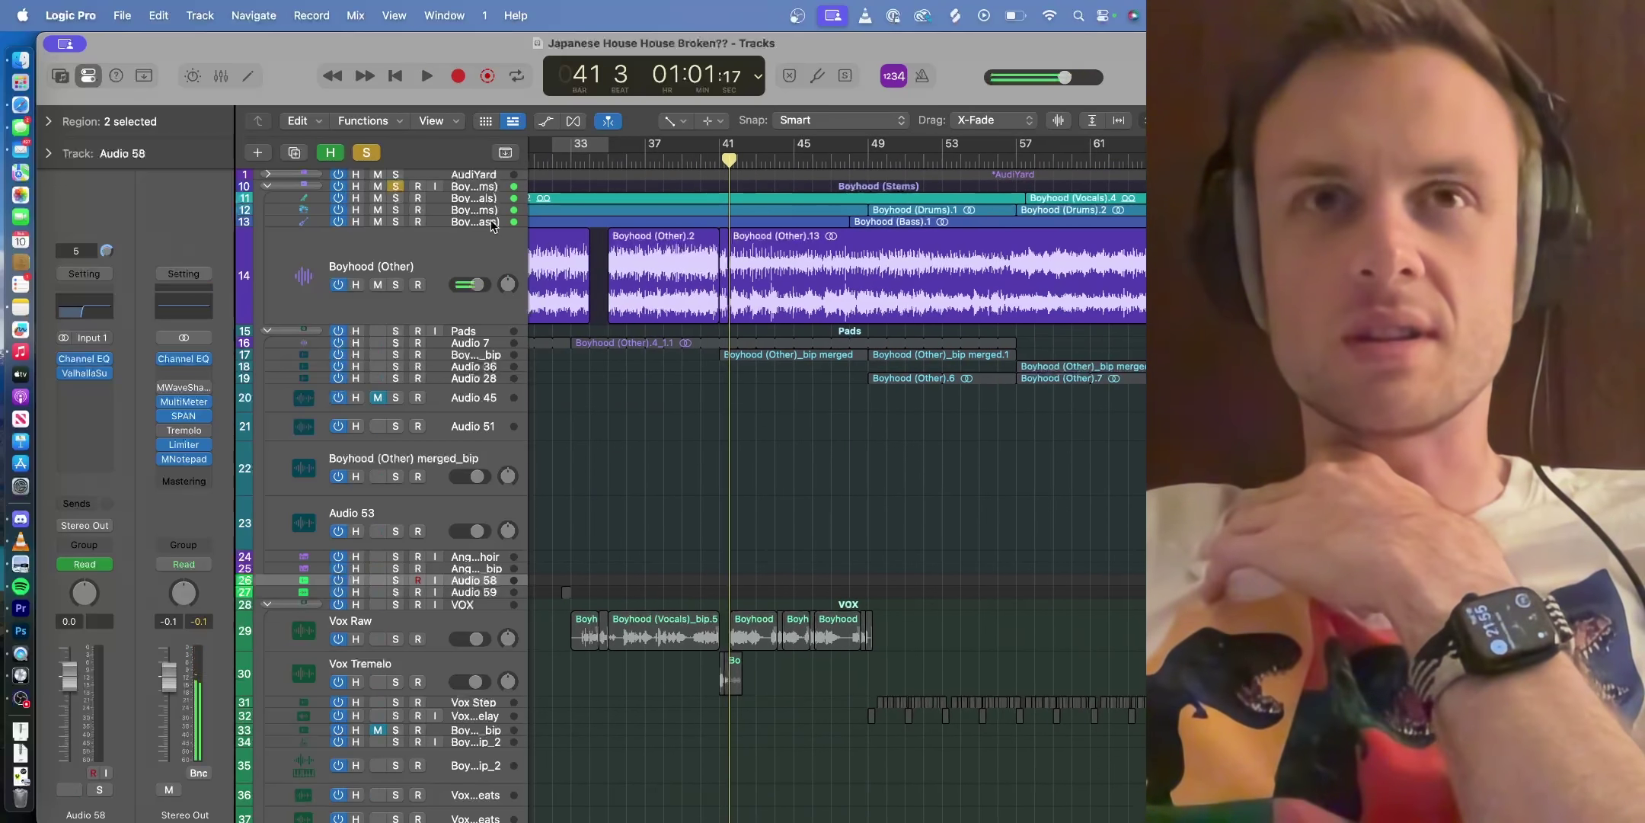
key(space)
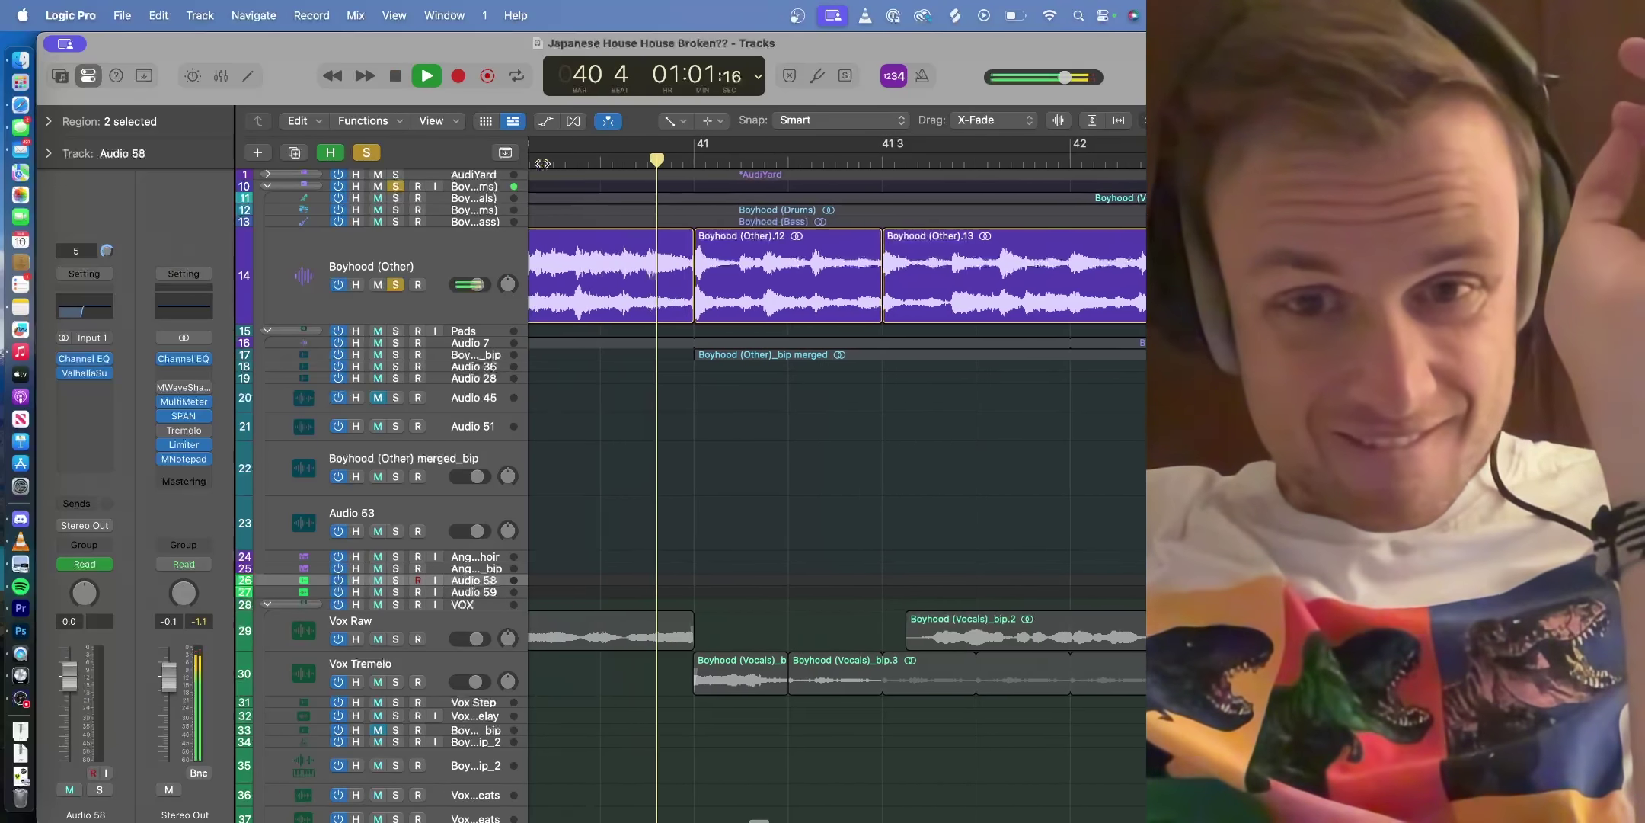
key(space)
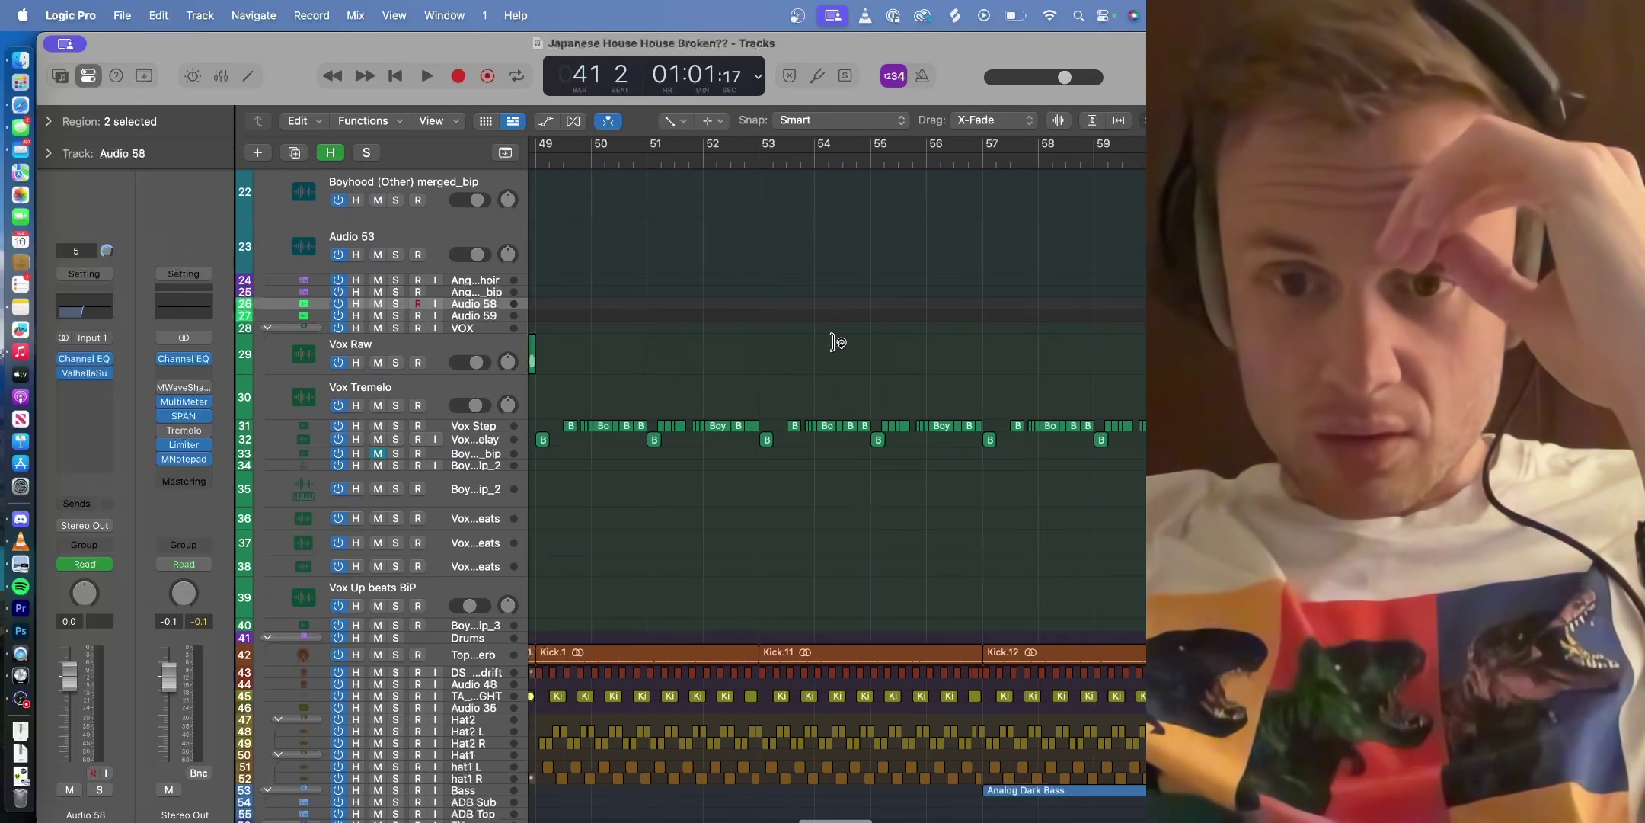
Step: Solo Audio 58 and play its region from bar 72 beat 3 with the ValhallaSupermassive reverb bypassed
scroll(838, 343, right, 10)
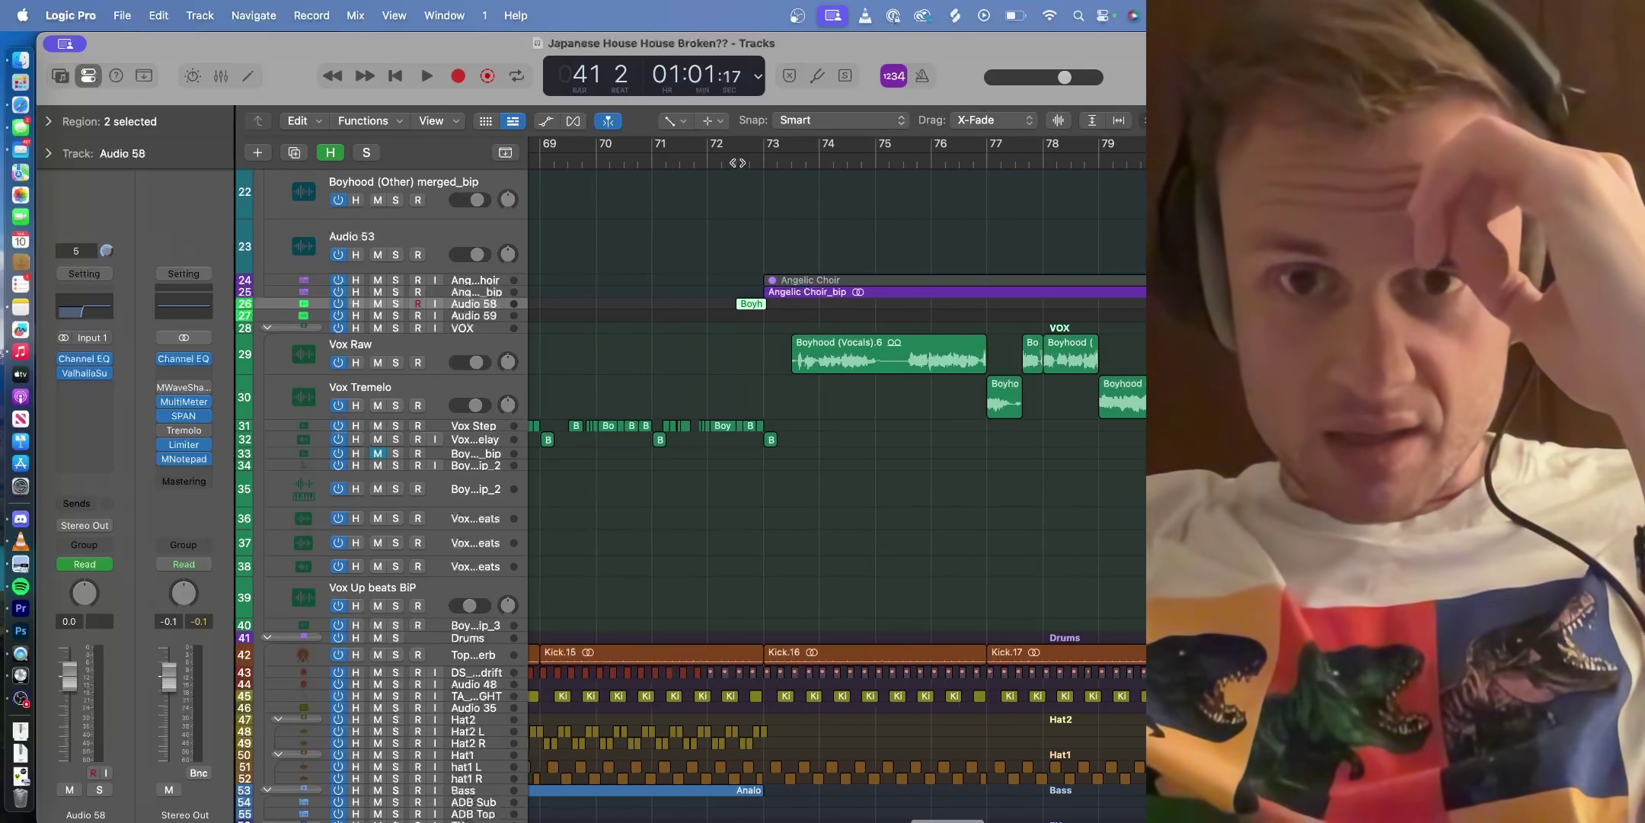
click(738, 163)
scroll(745, 225, up, 8)
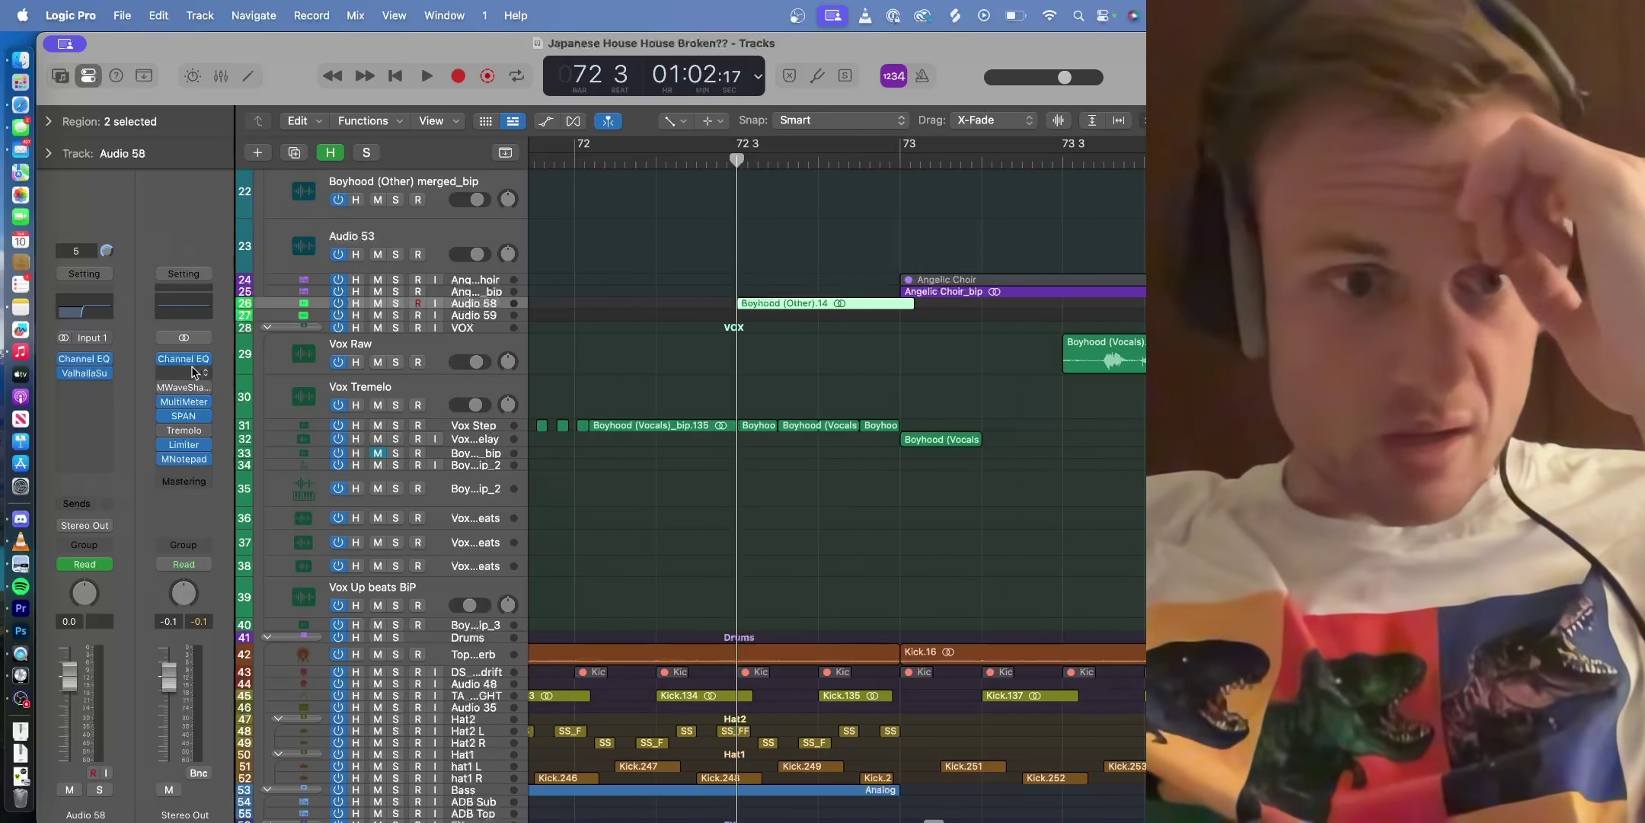
key(s)
key(space)
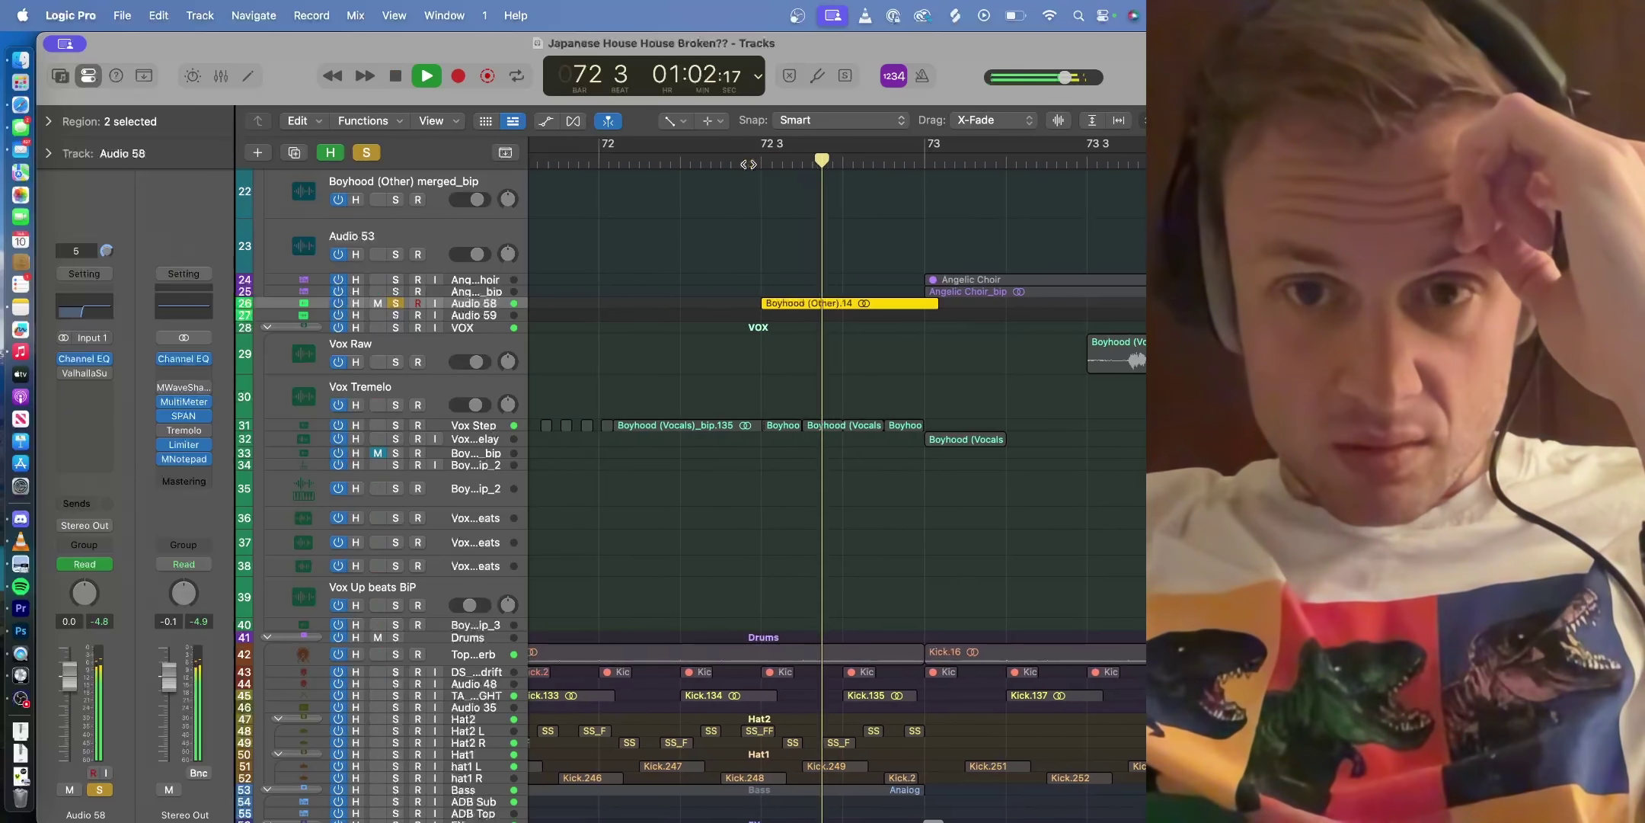
key(space)
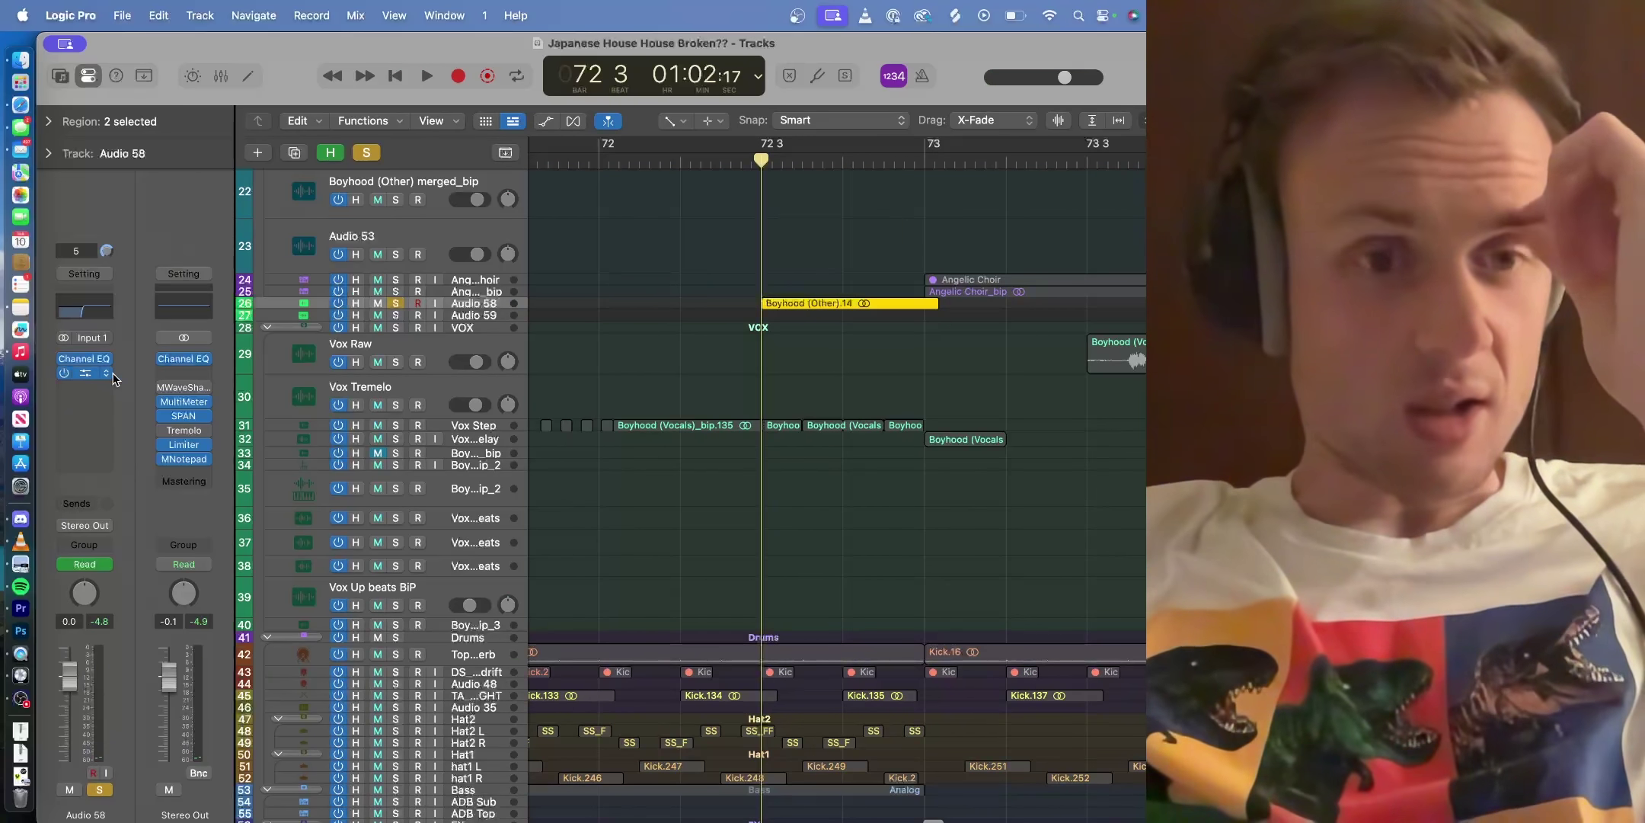
Step: Inspect the ValhallaSupermassive settings on Audio 58 and play the soloed region through the reverb
click(86, 373)
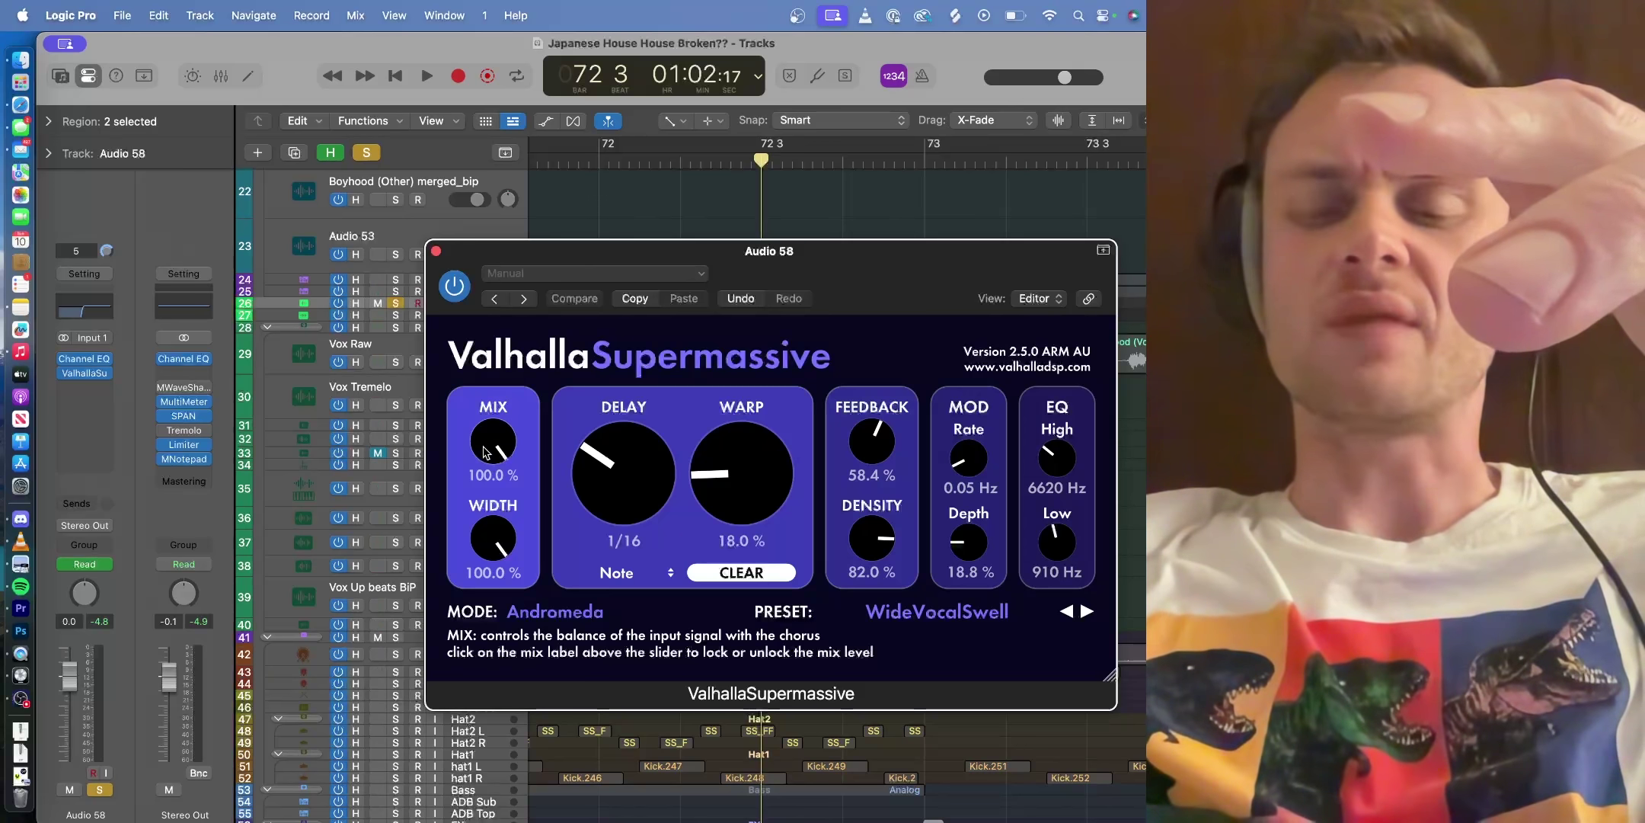
drag(701, 258, 561, 333)
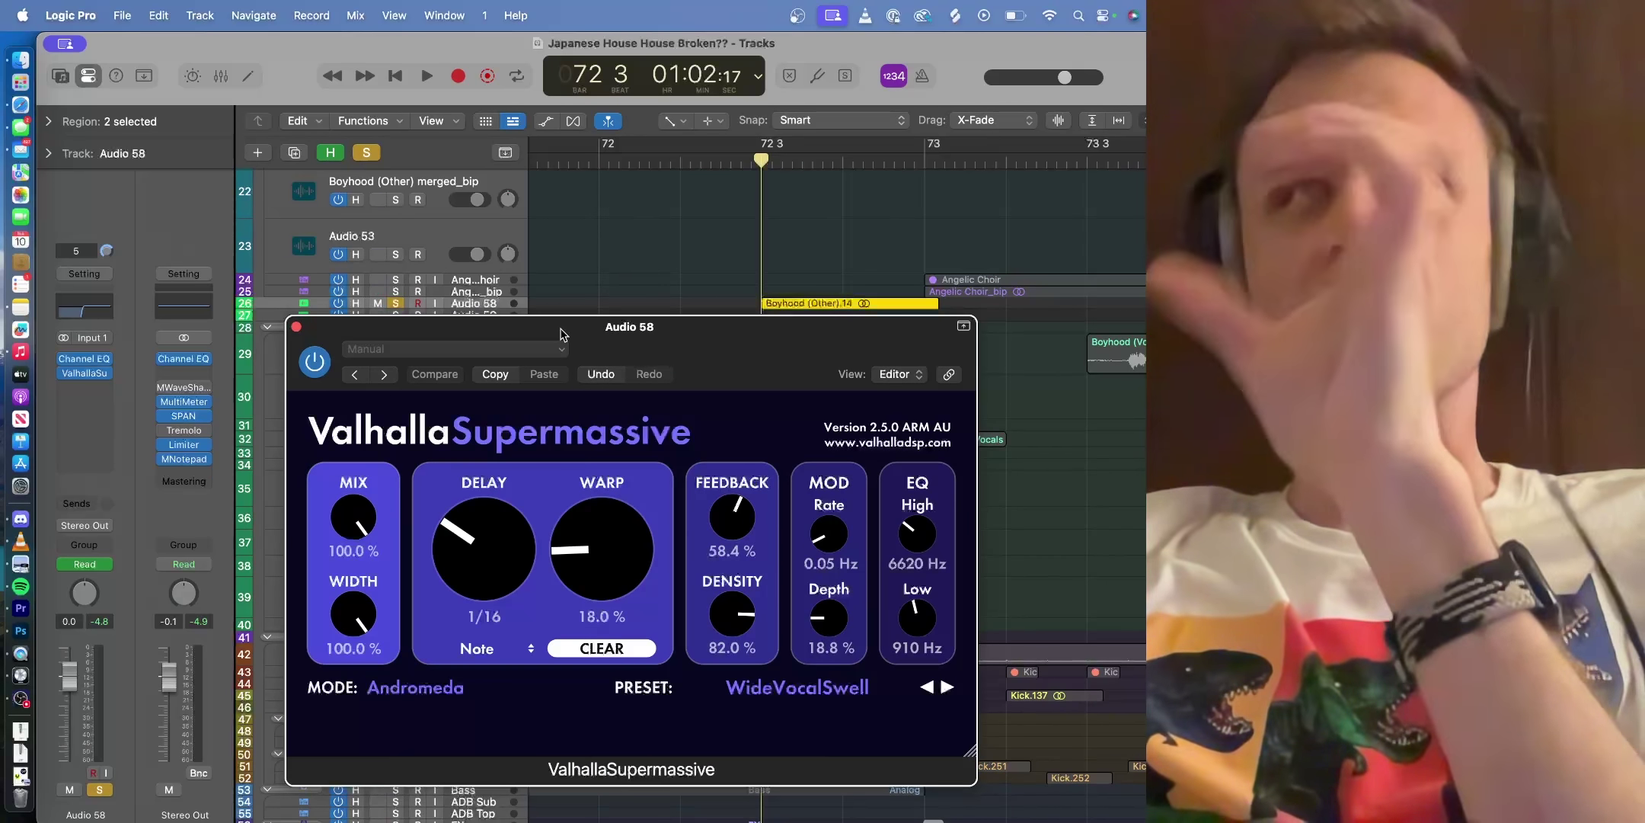
key(space)
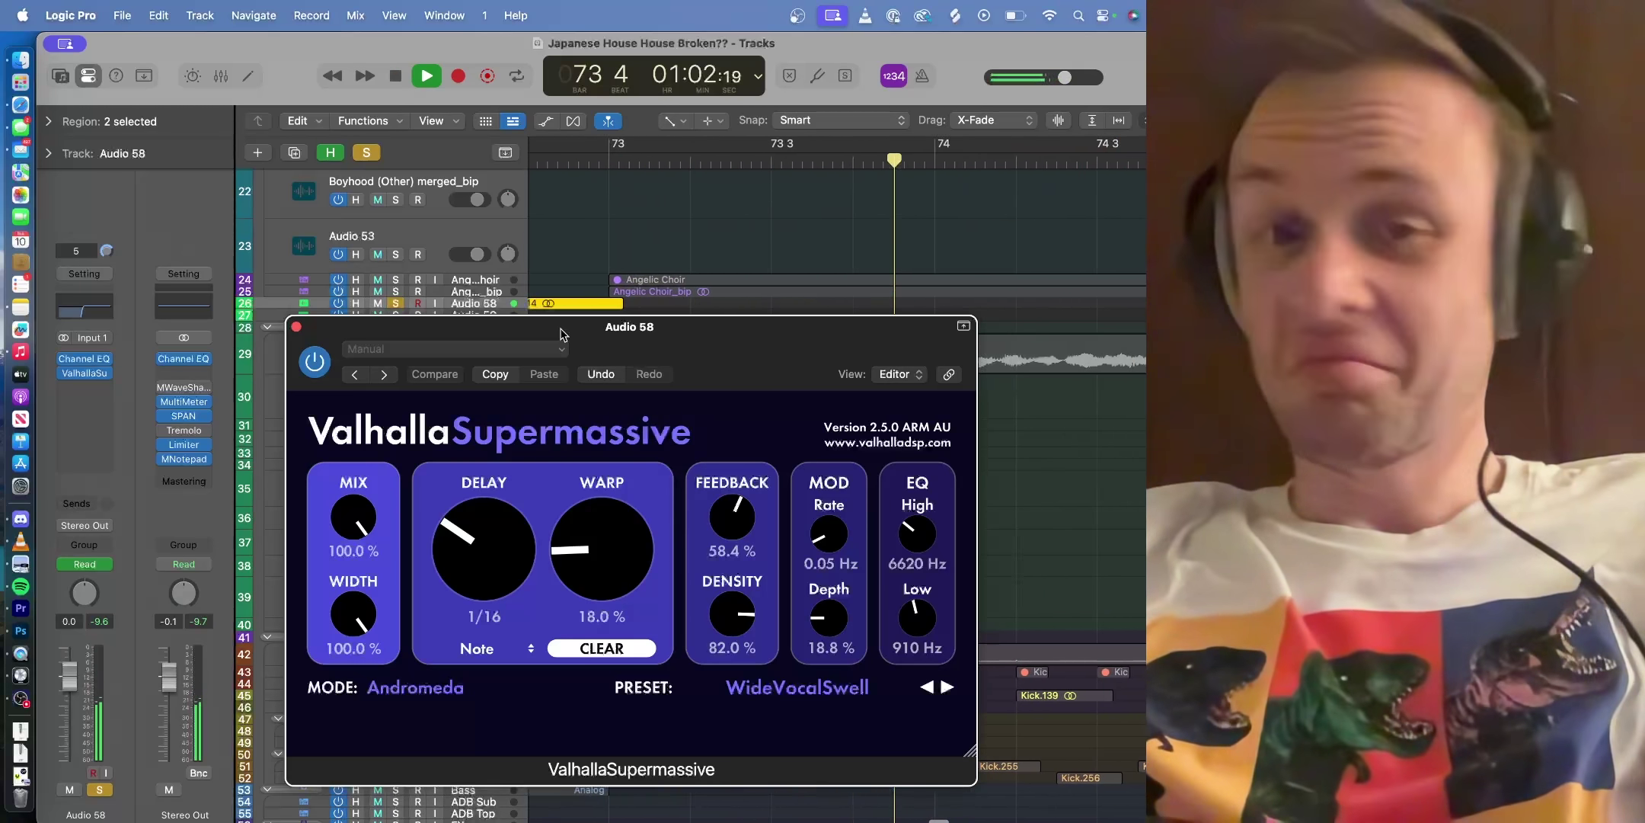
key(space)
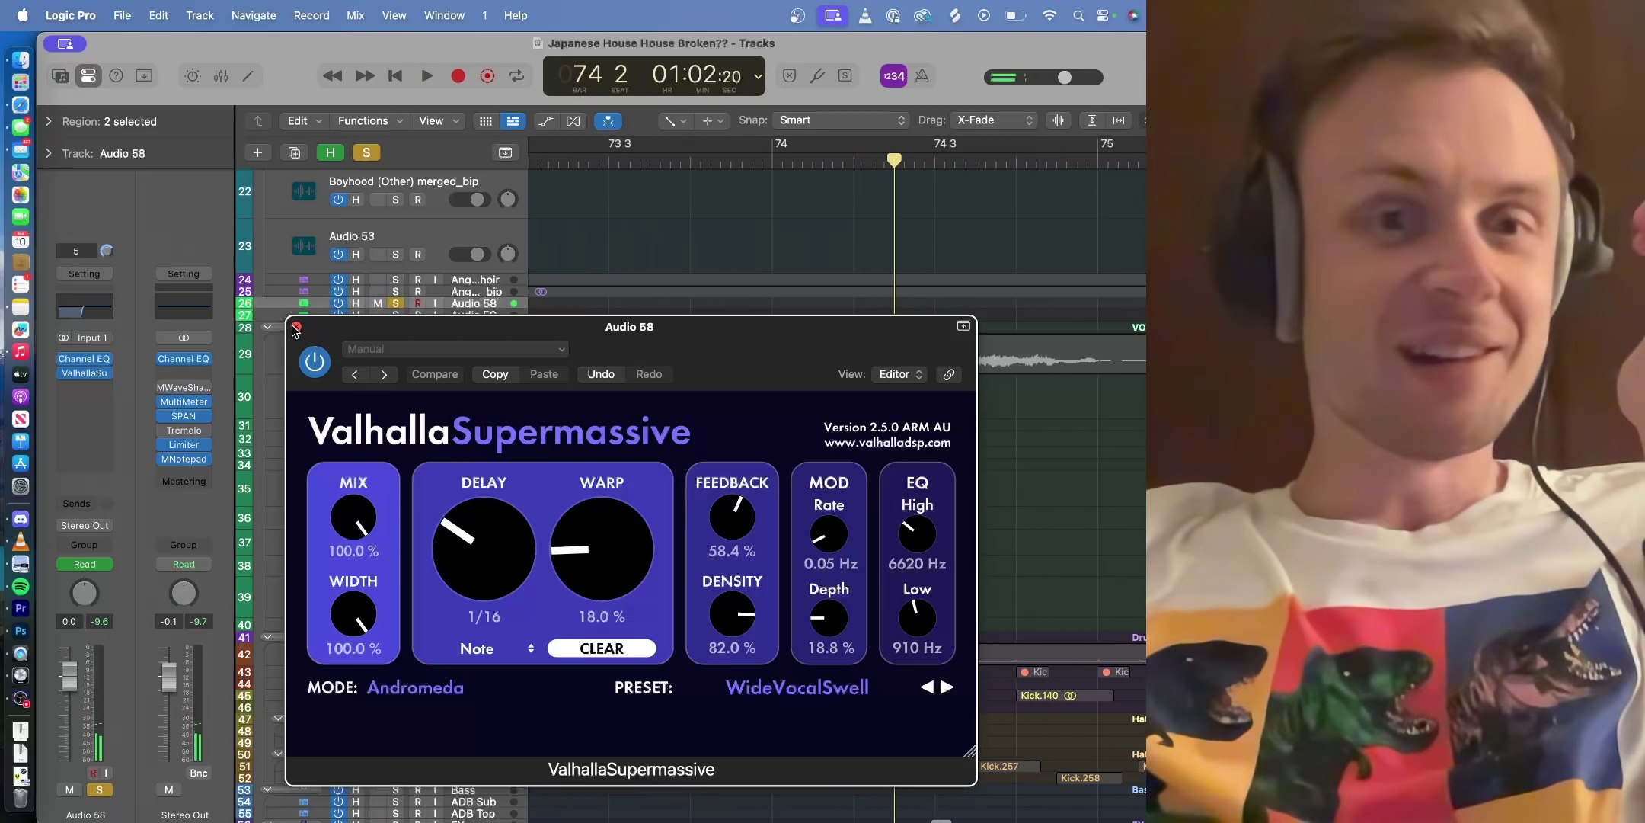
click(296, 327)
scroll(699, 288, left, 5)
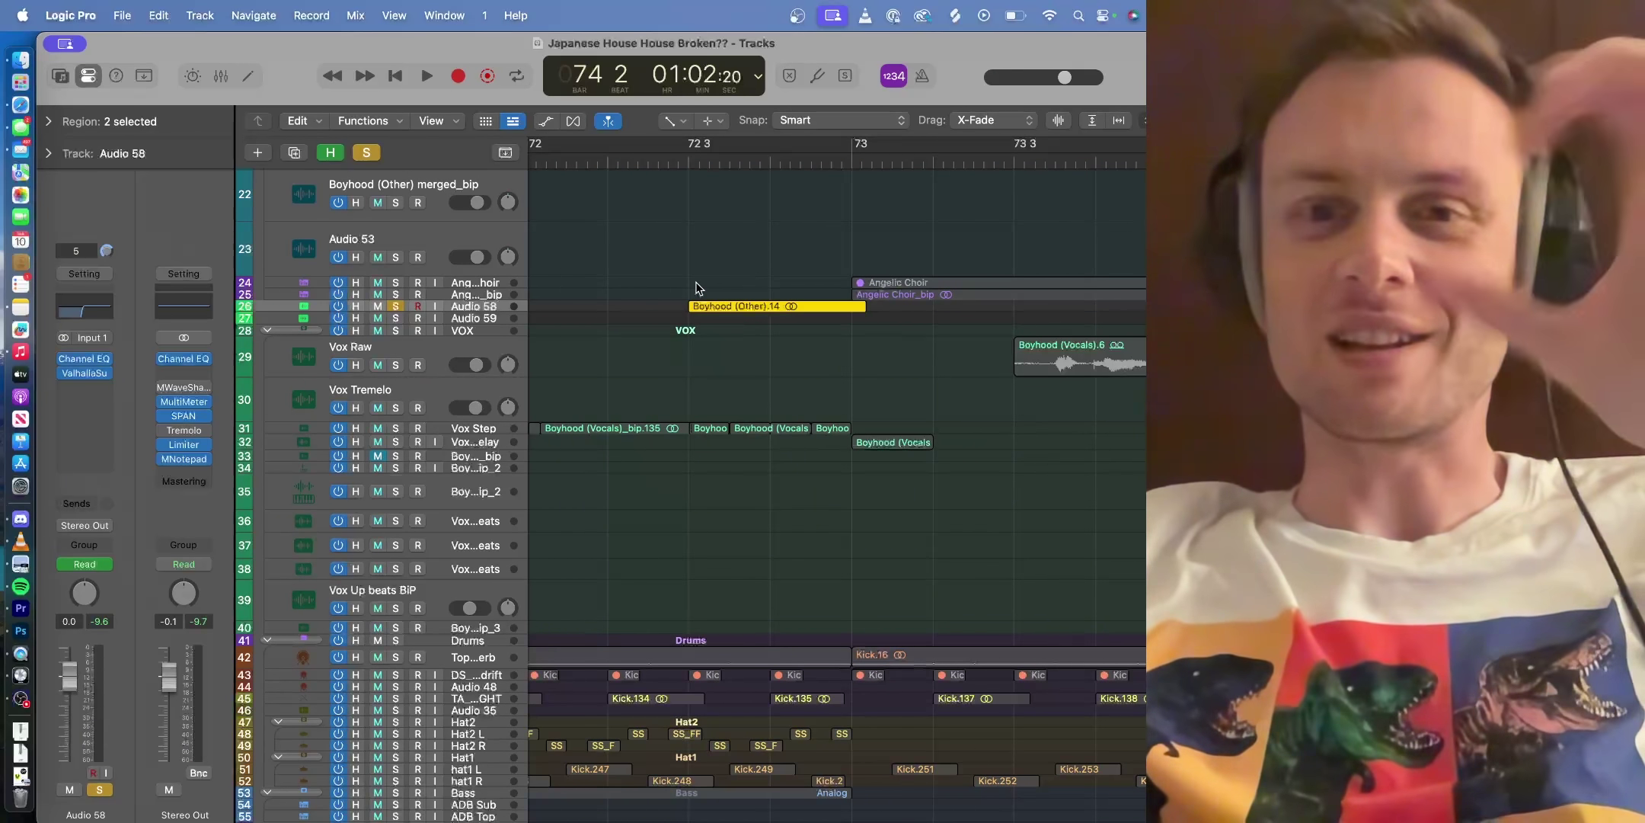
Step: Unsolo Audio 58 and play the transition from bar 71 into bar 73 in the full mix
click(397, 307)
key(z)
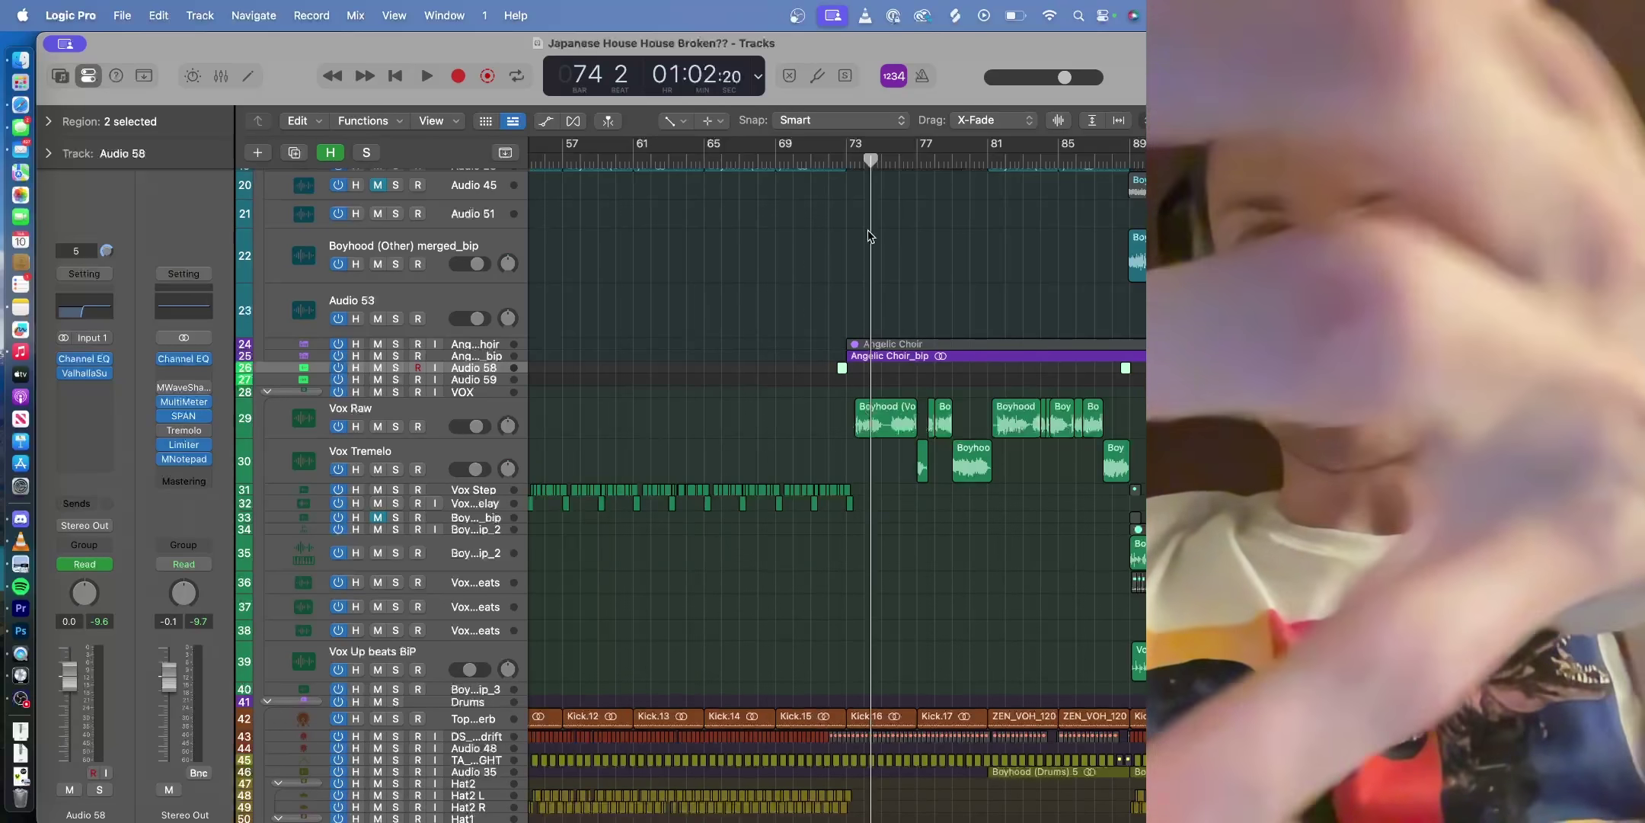
click(808, 158)
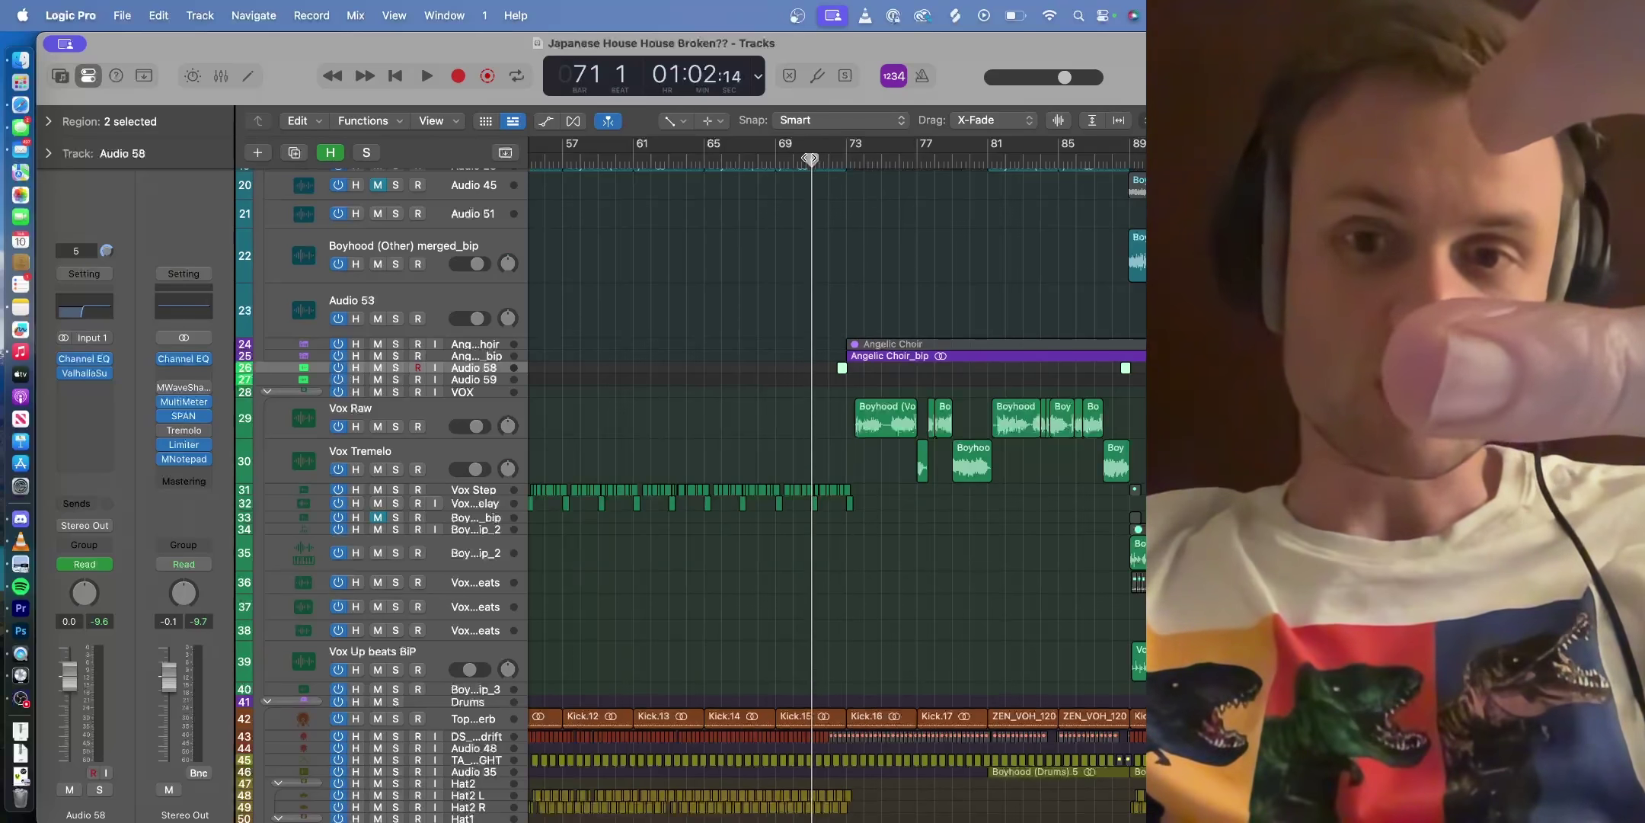
key(space)
scroll(845, 212, up, 6)
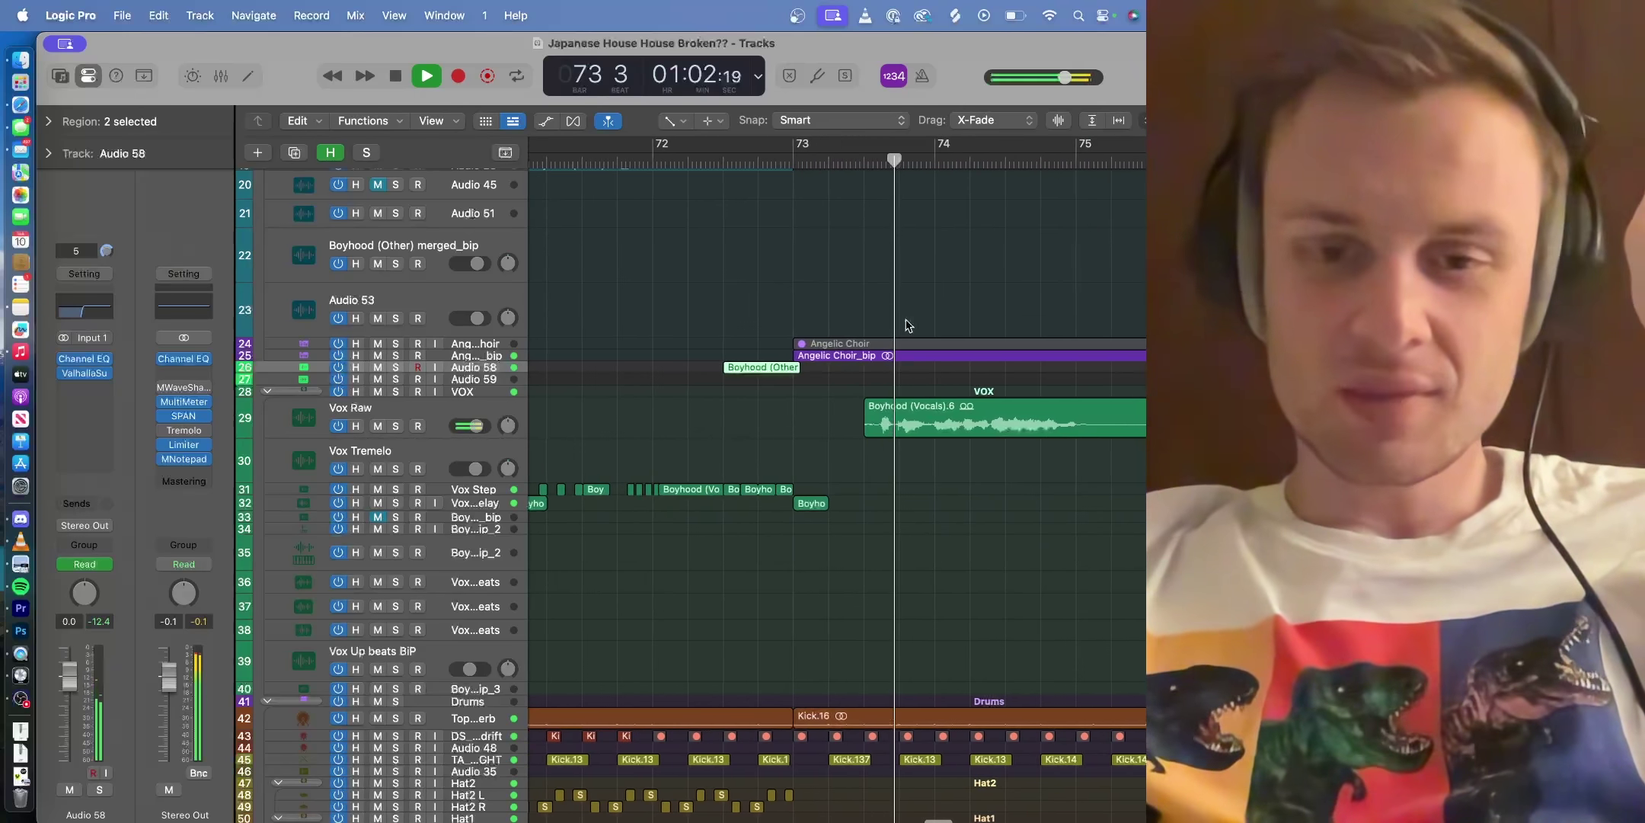
key(space)
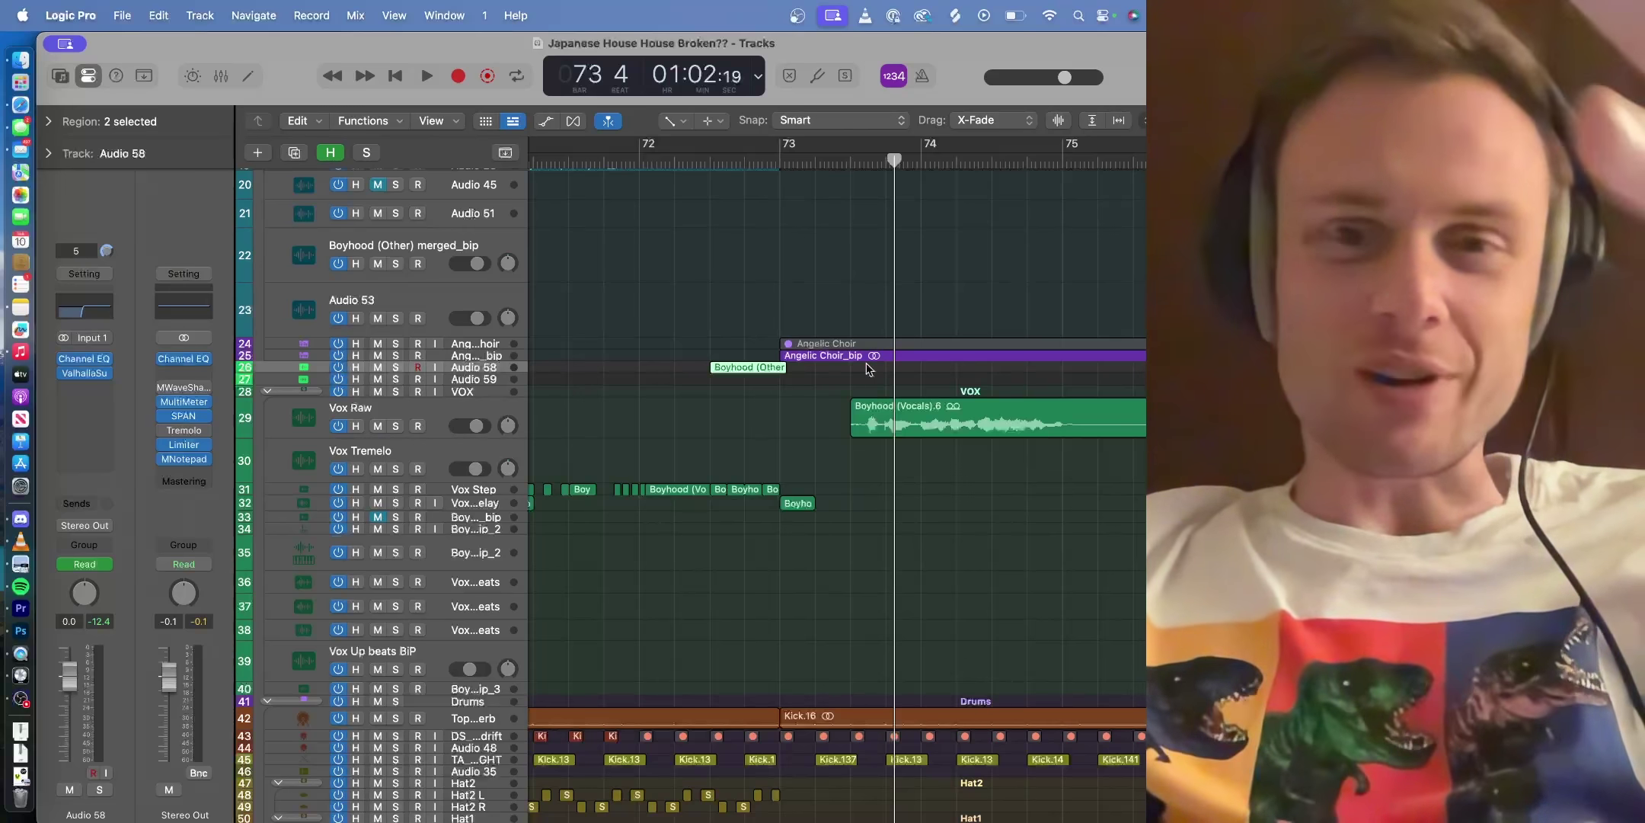
Step: Play the second Audio 58 region in the full mix, from bar 87 beat 3 into bar 89
scroll(869, 370, right, 15)
drag(869, 369, 869, 370)
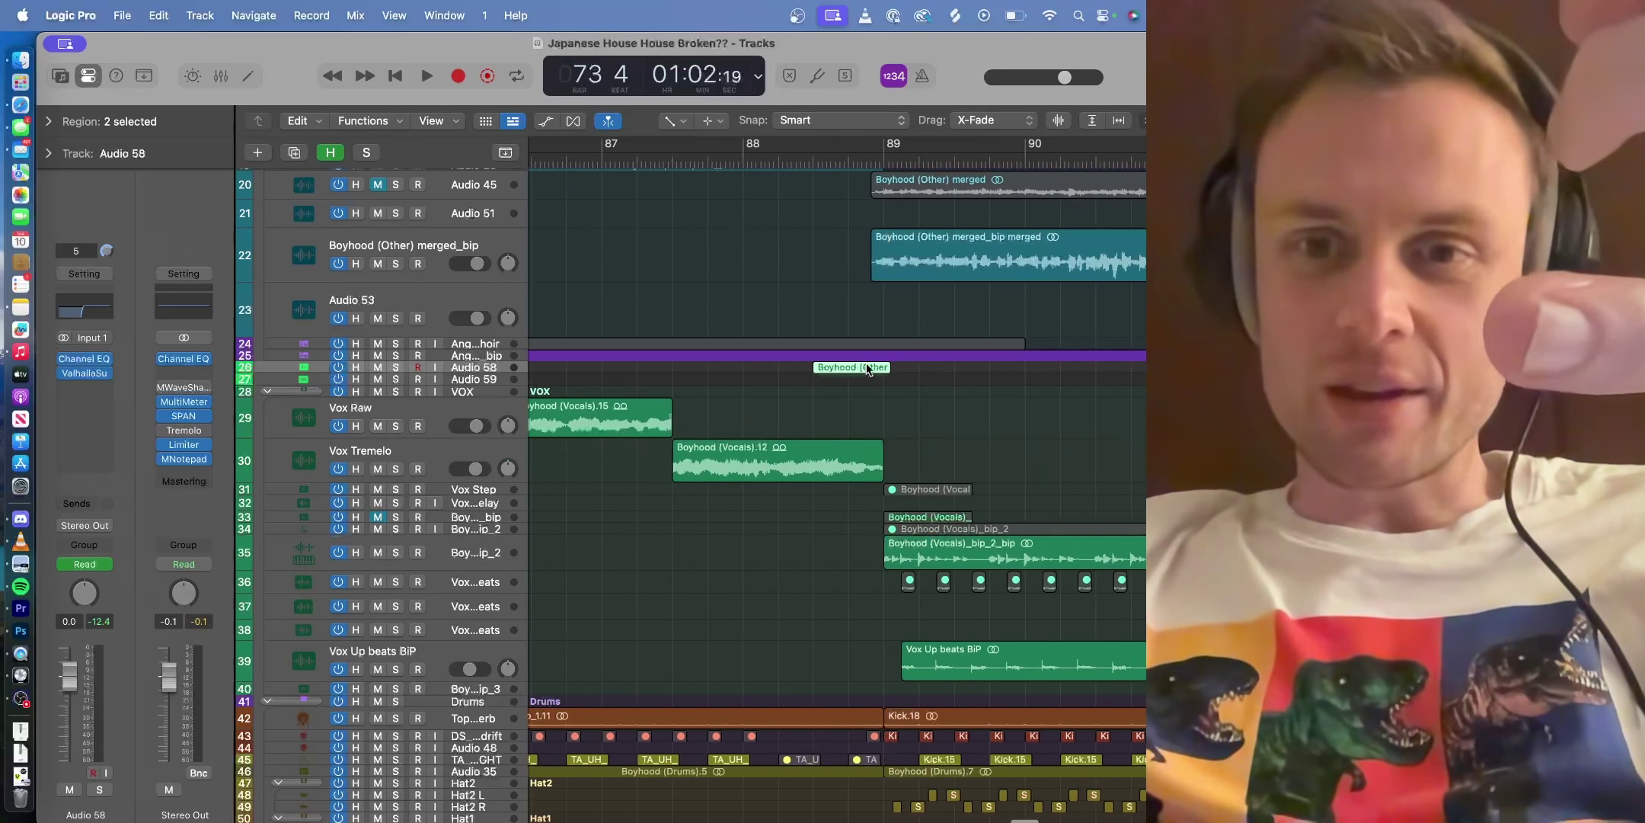
scroll(853, 343, up, 1)
scroll(853, 343, right, 1)
click(738, 162)
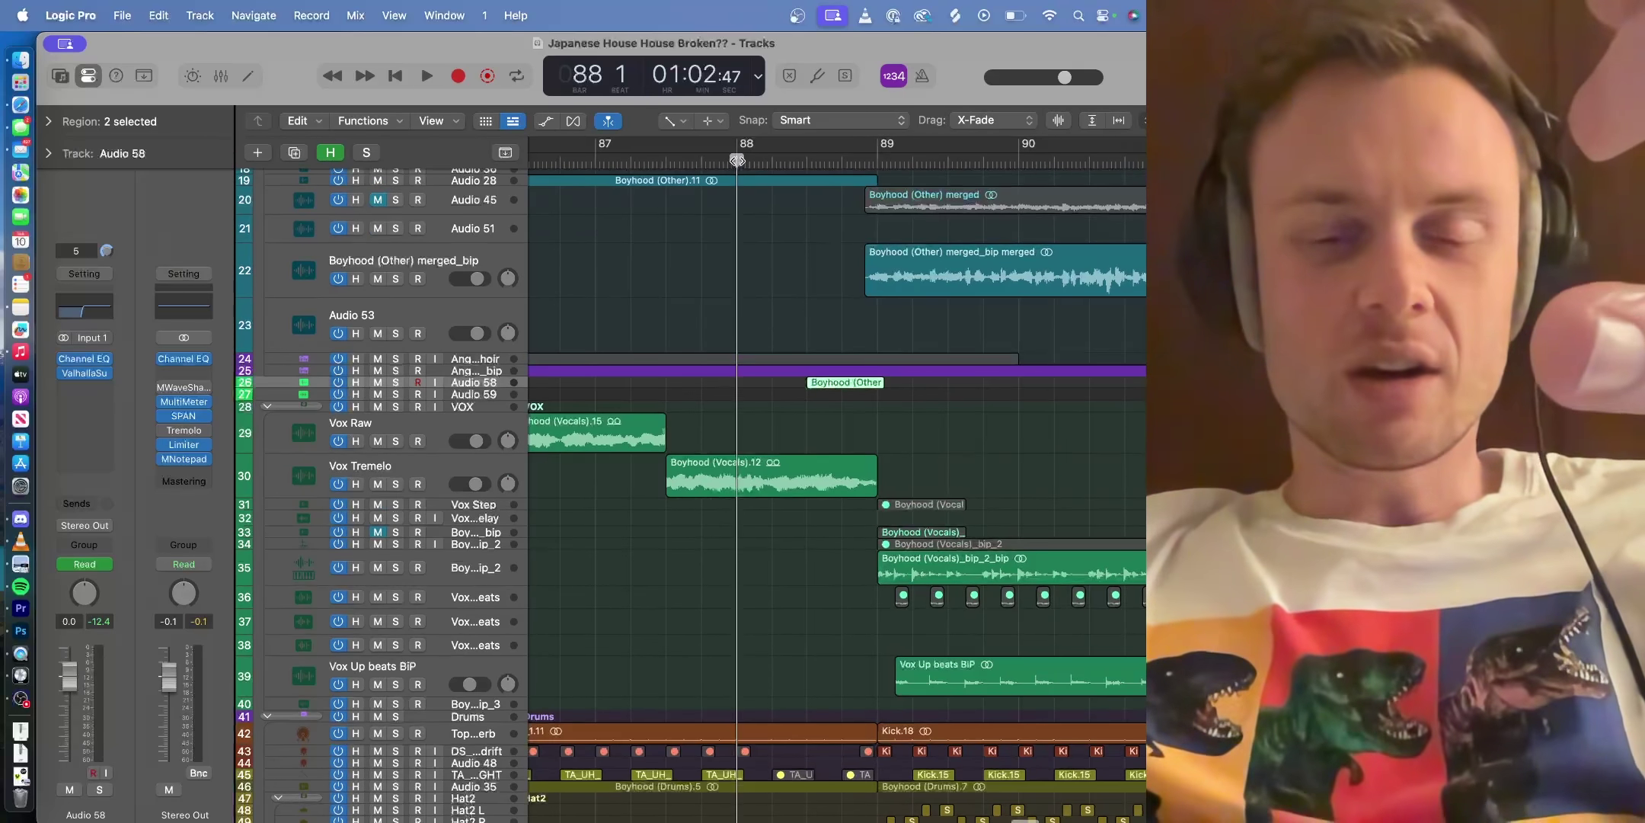
click(666, 161)
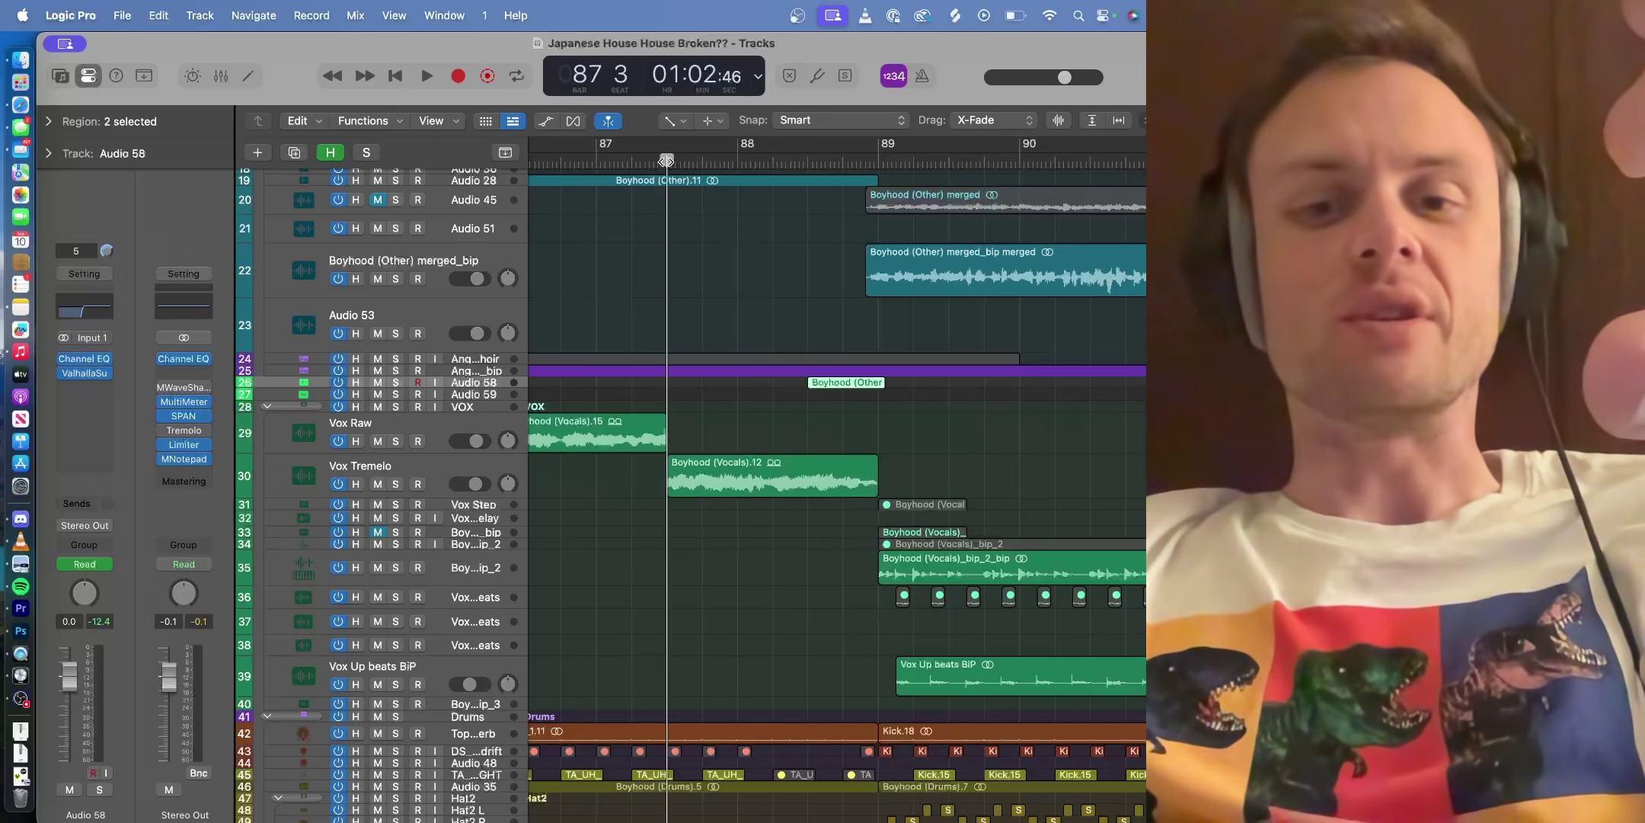
key(space)
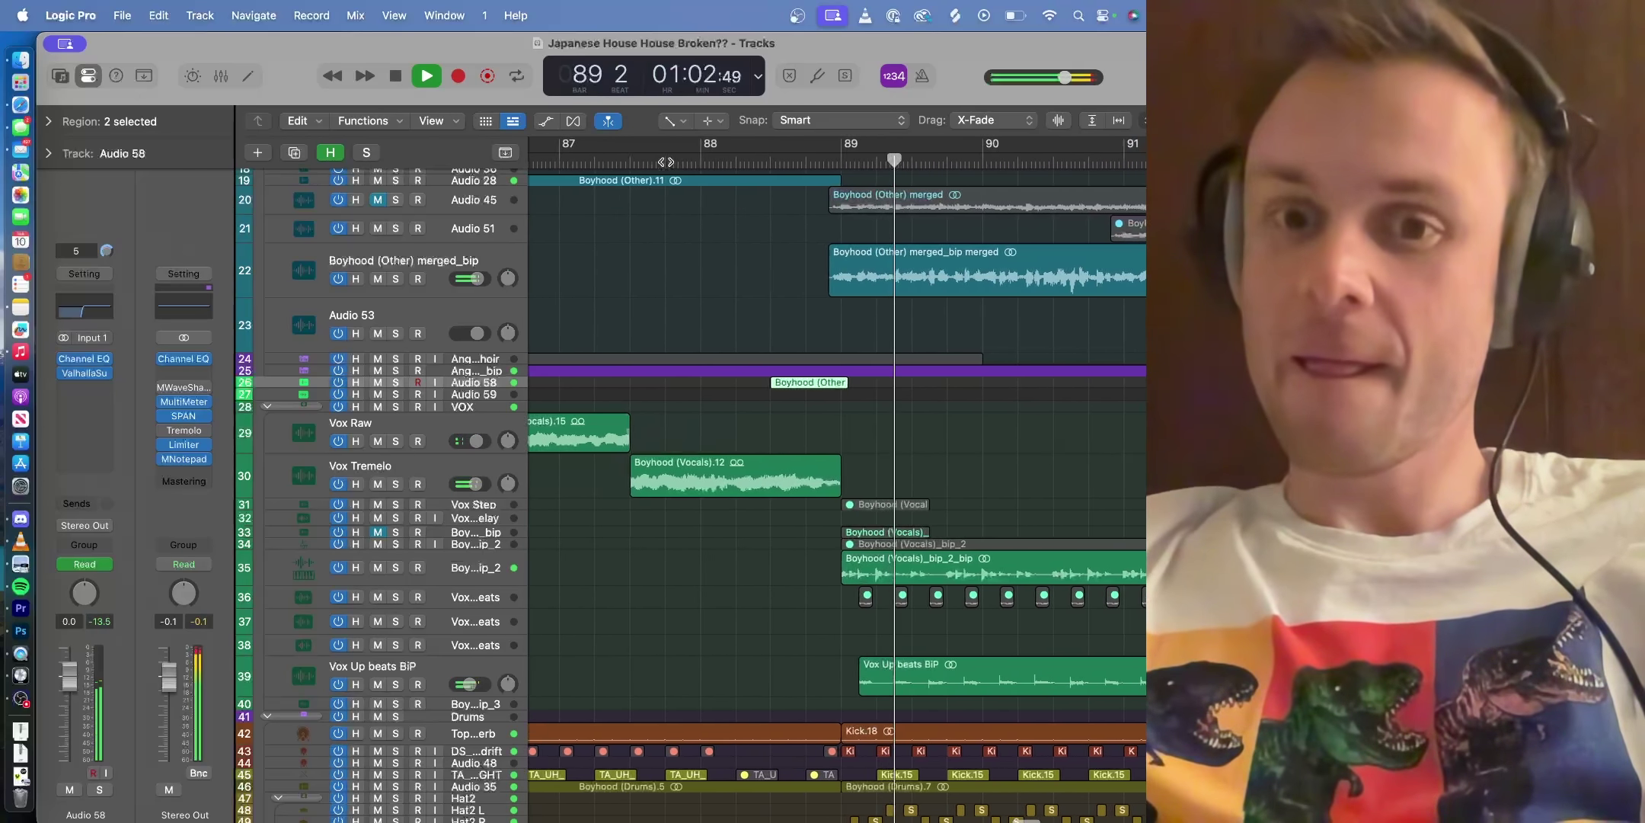
key(space)
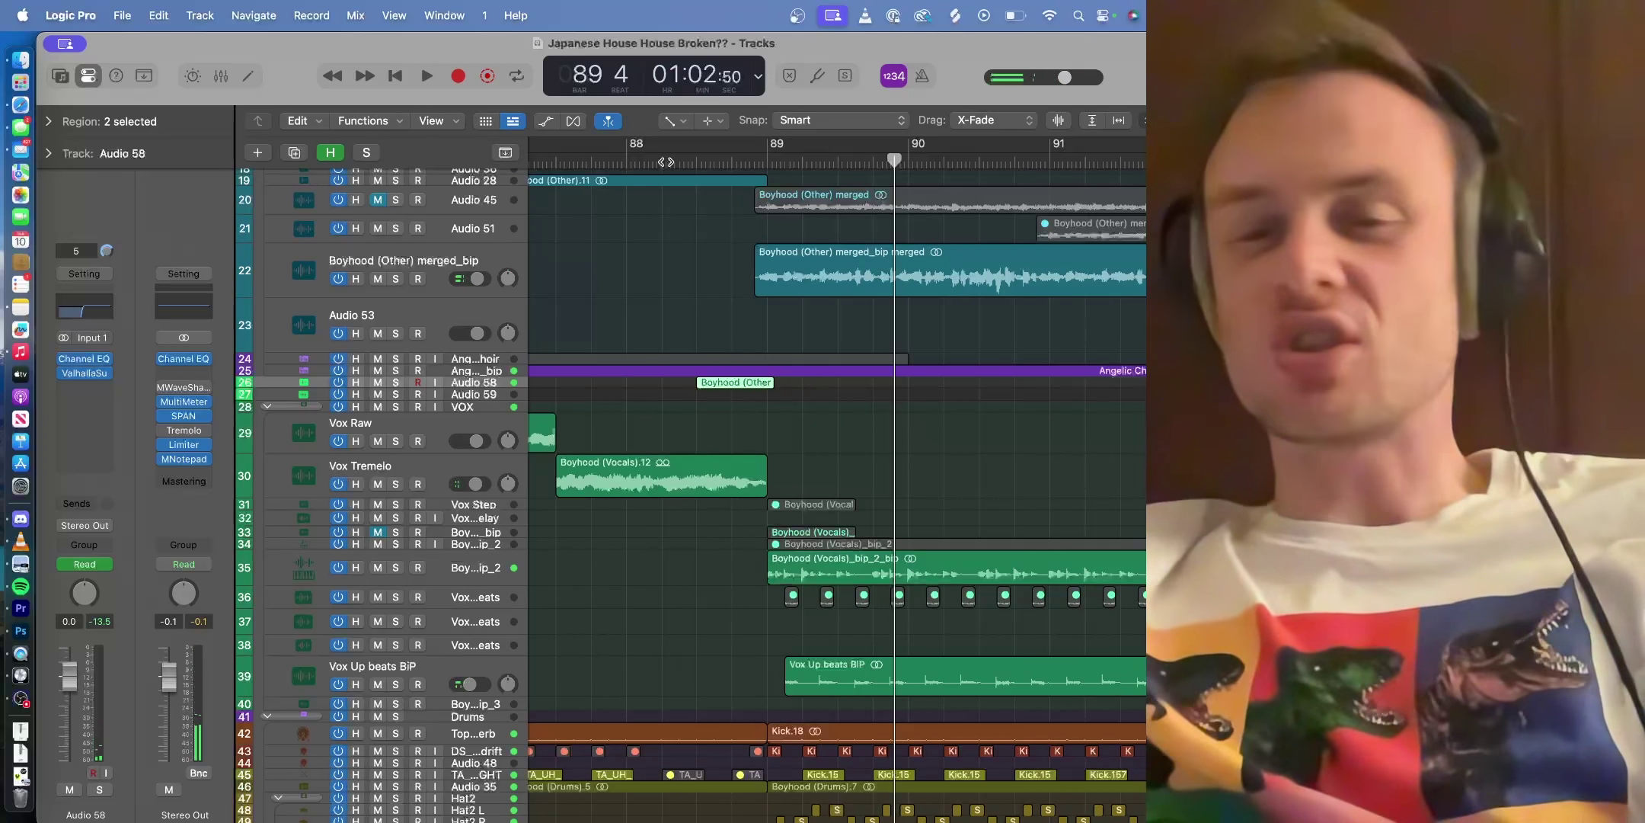
Step: Solo the Boyhood (Other) merged_bip track, audition it around bar 89, and unsolo it
click(396, 279)
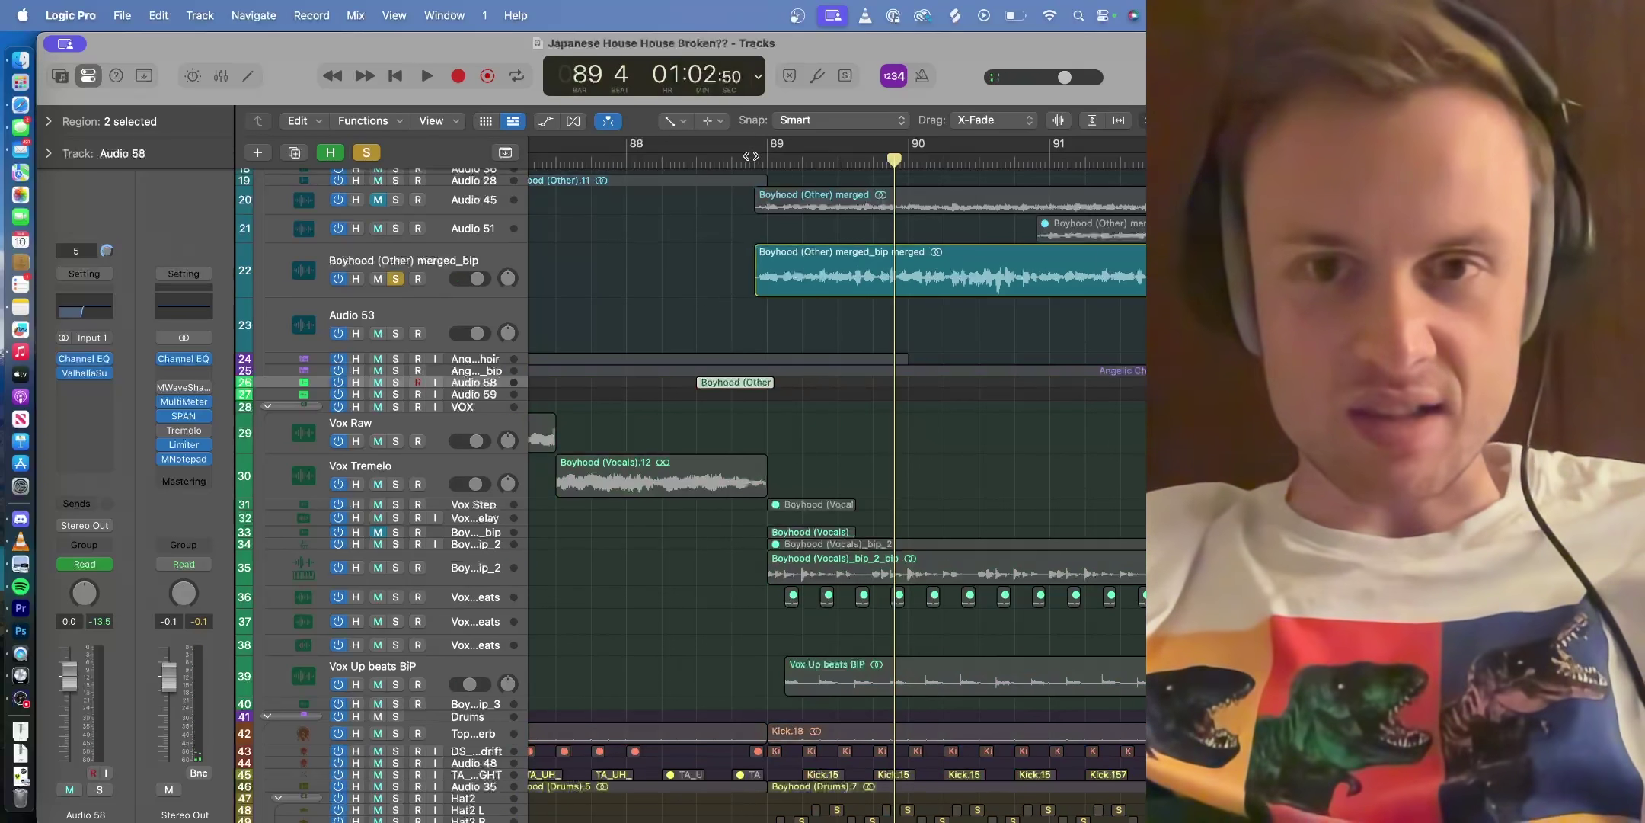
key(space)
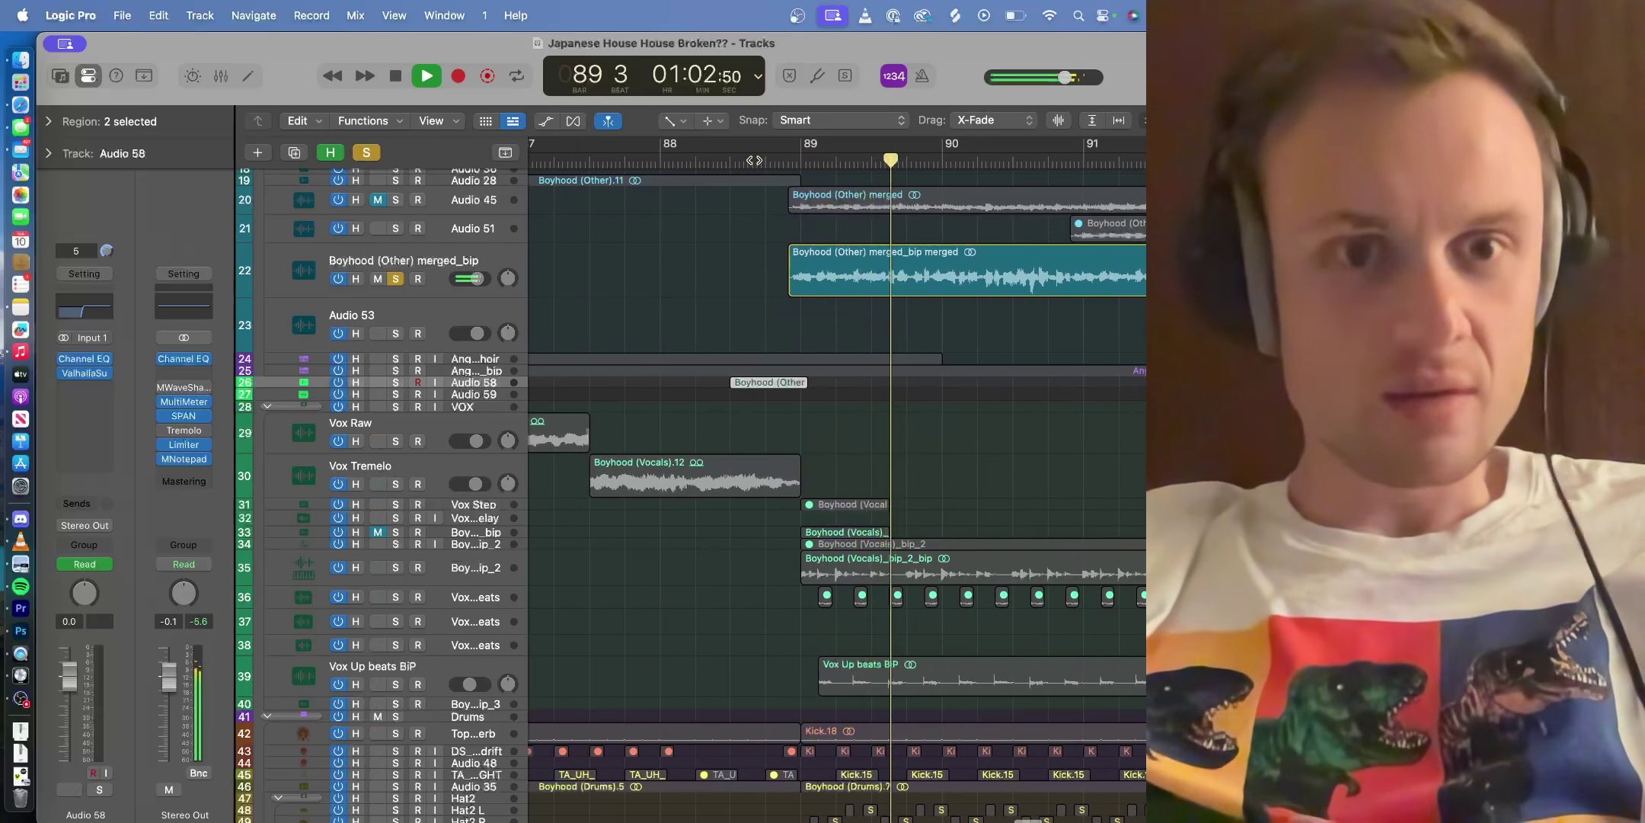
key(space)
click(396, 279)
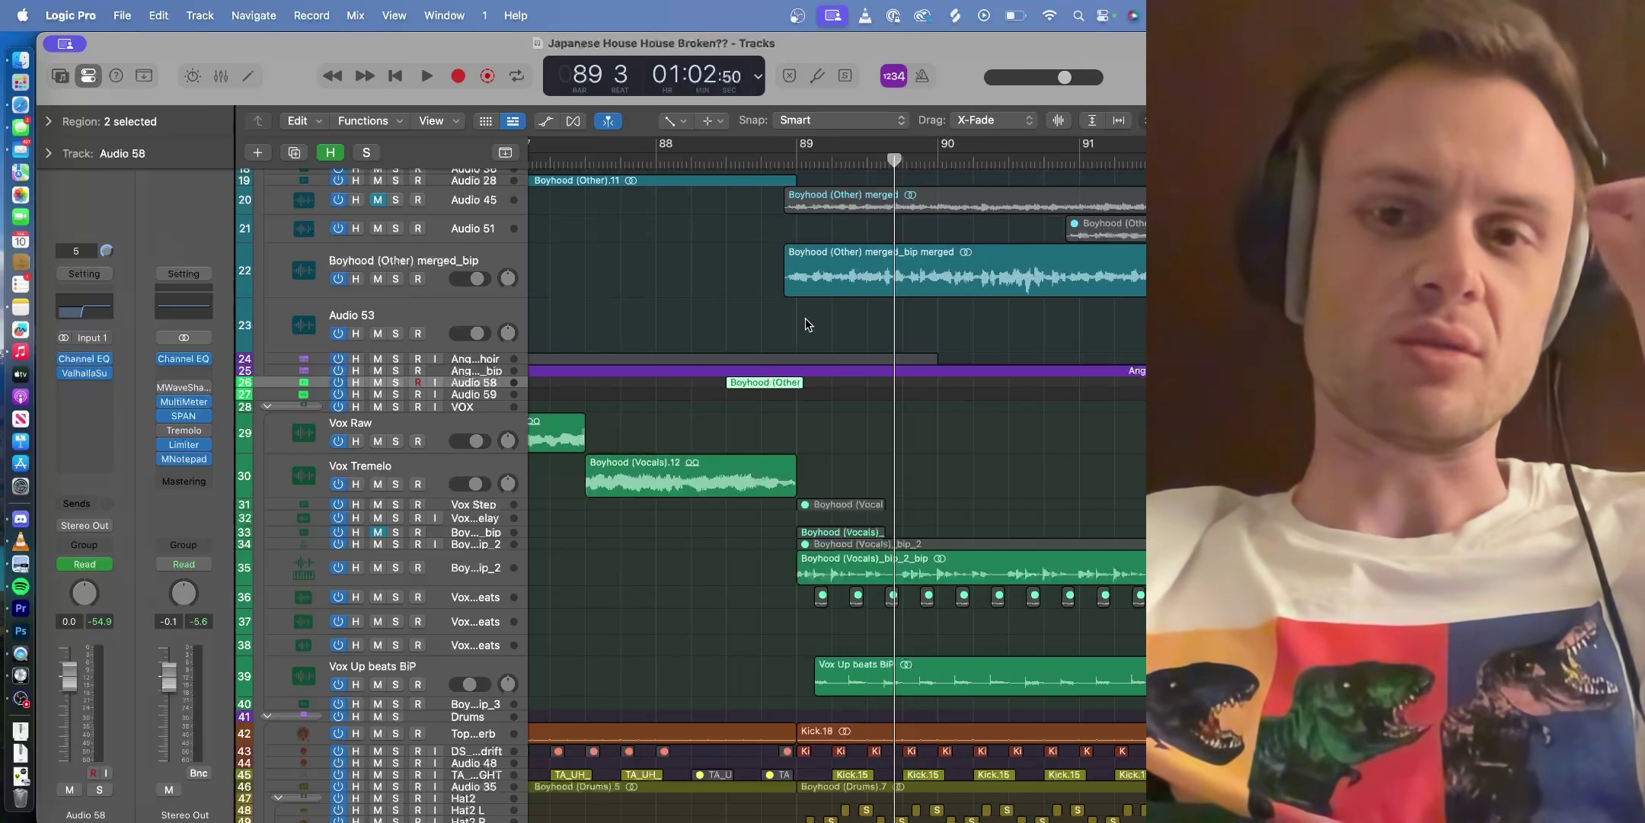
Step: Play the full mix from bar 32 to hear the Audio 59 region leading into bar 33
scroll(928, 259, down, 10)
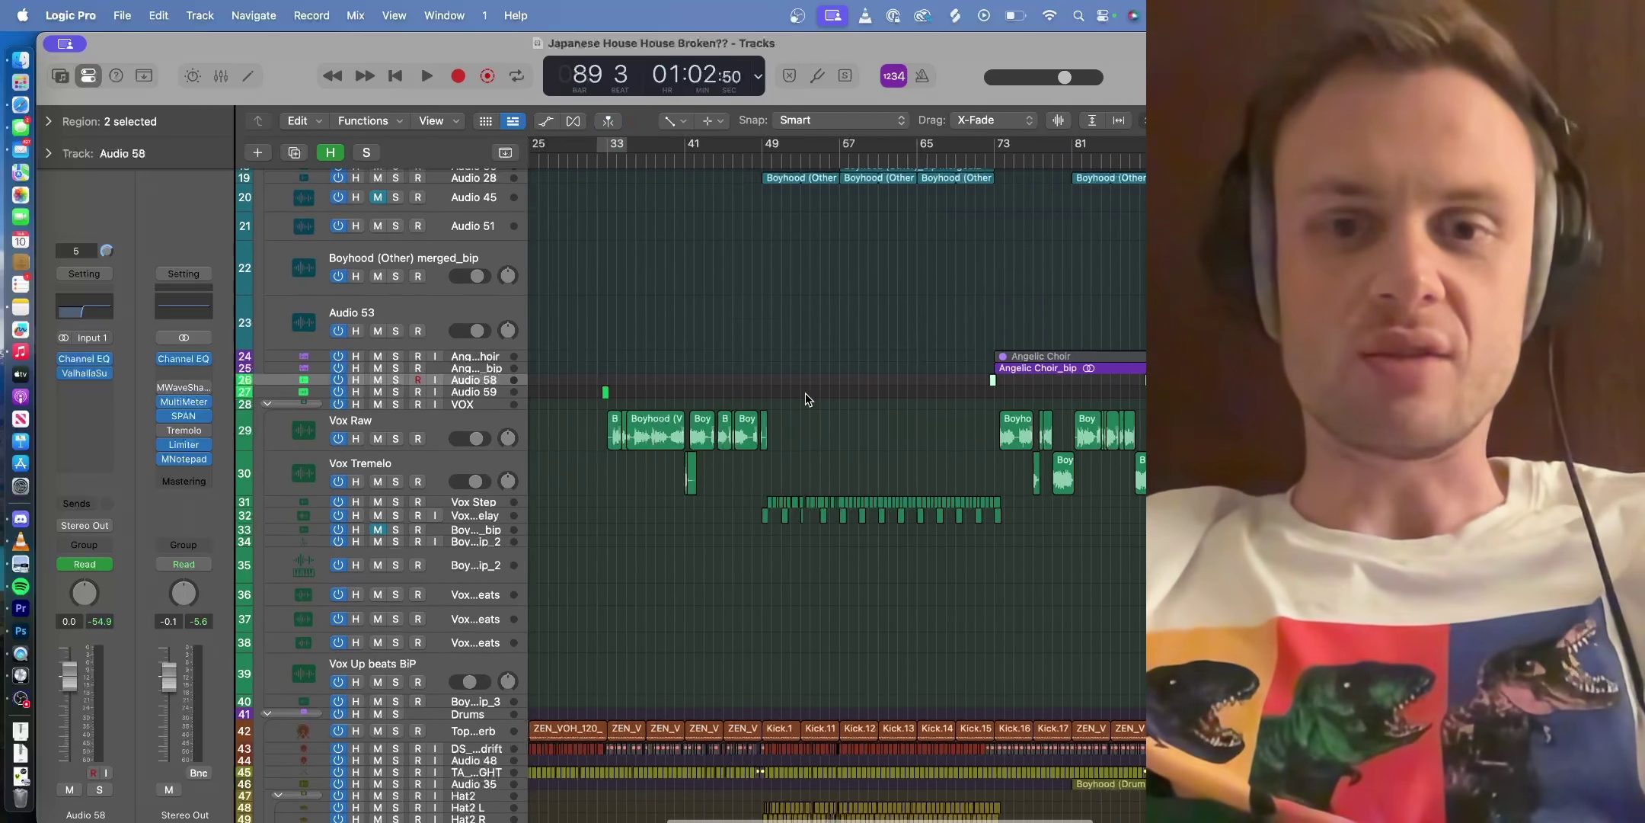
click(714, 166)
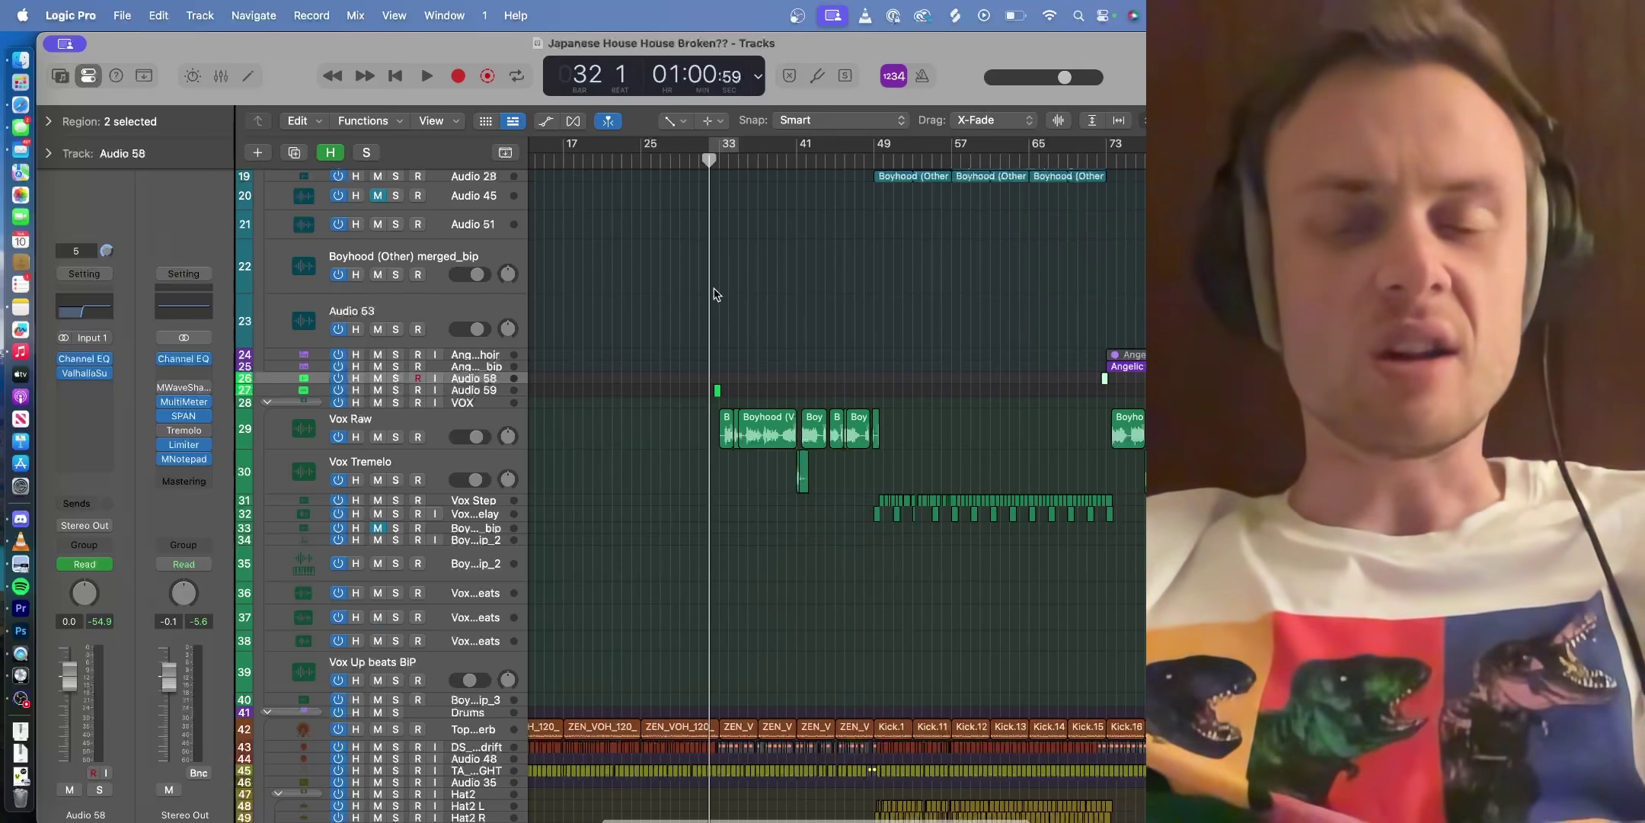
scroll(716, 294, up, 2)
key(space)
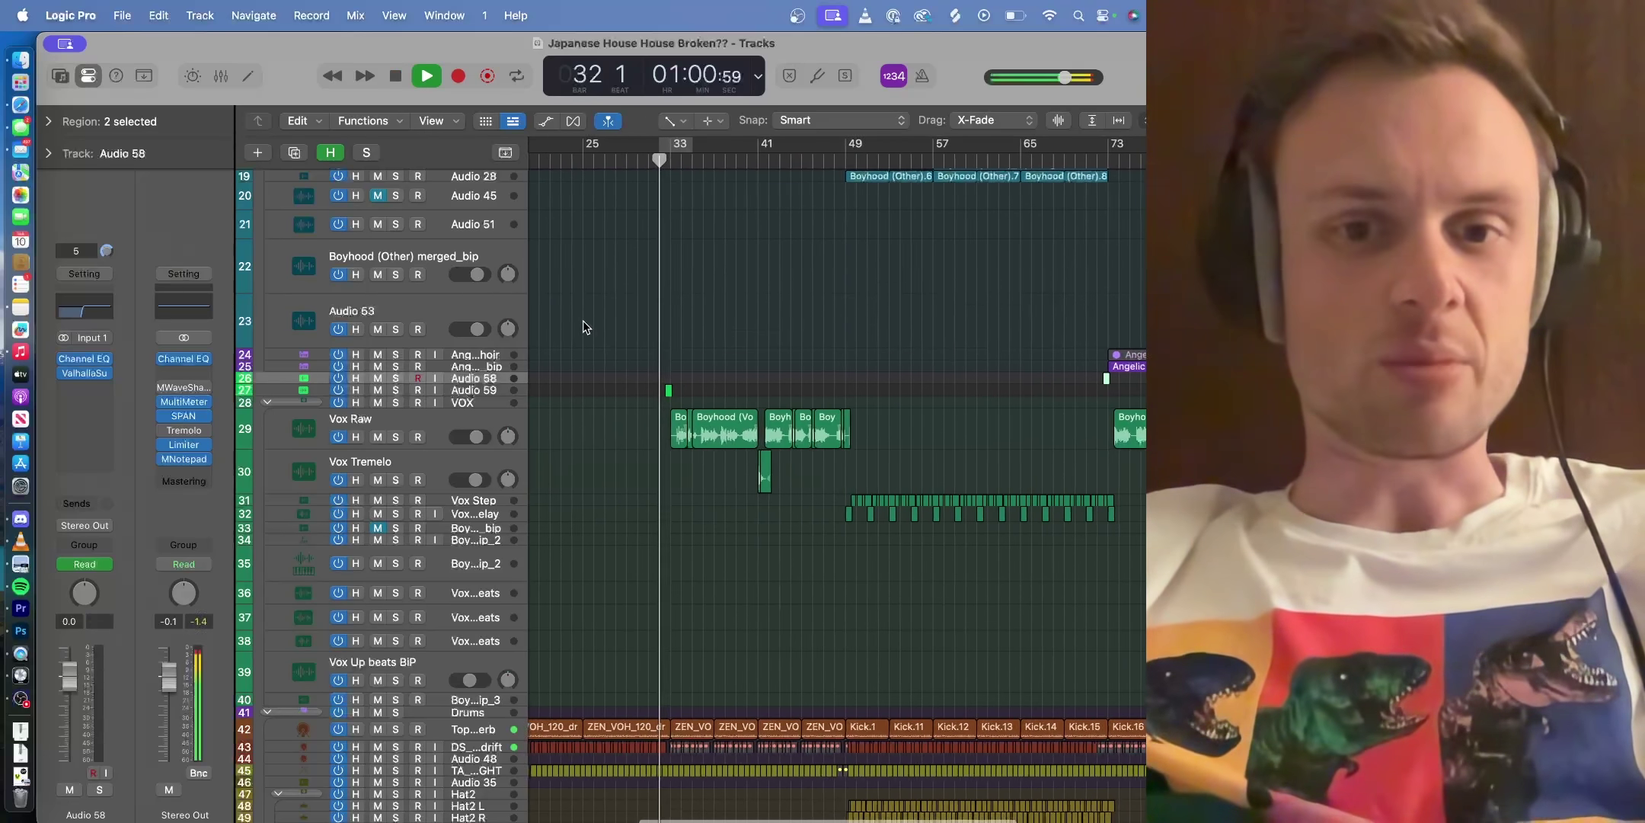
scroll(582, 319, up, 5)
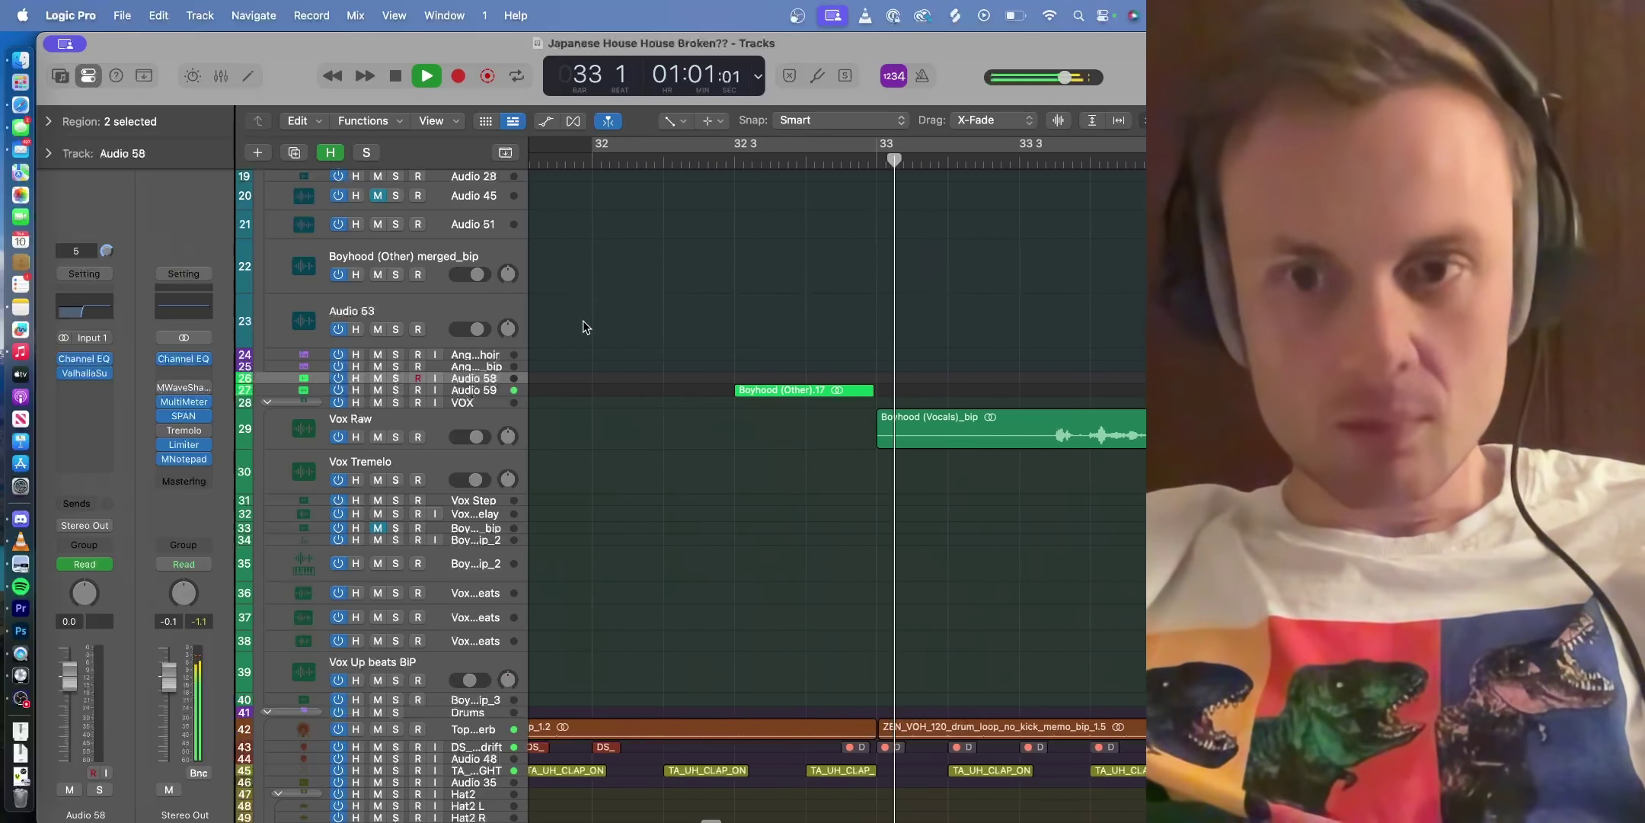
key(space)
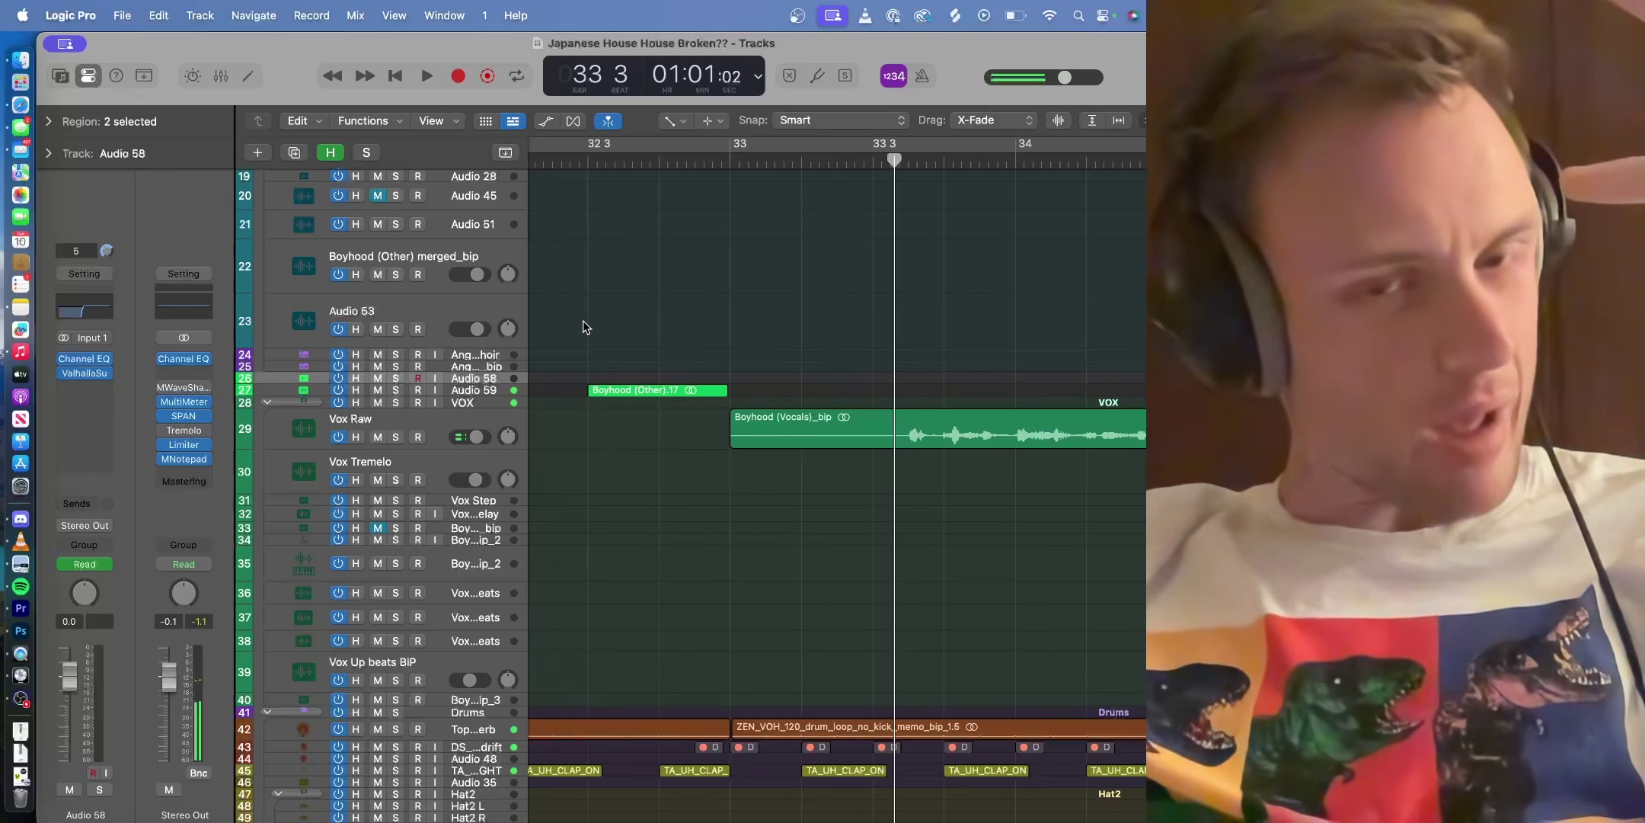
Step: Select the Audio 59 track, inspect its Channel EQ settings, and close the plug-in window
click(467, 390)
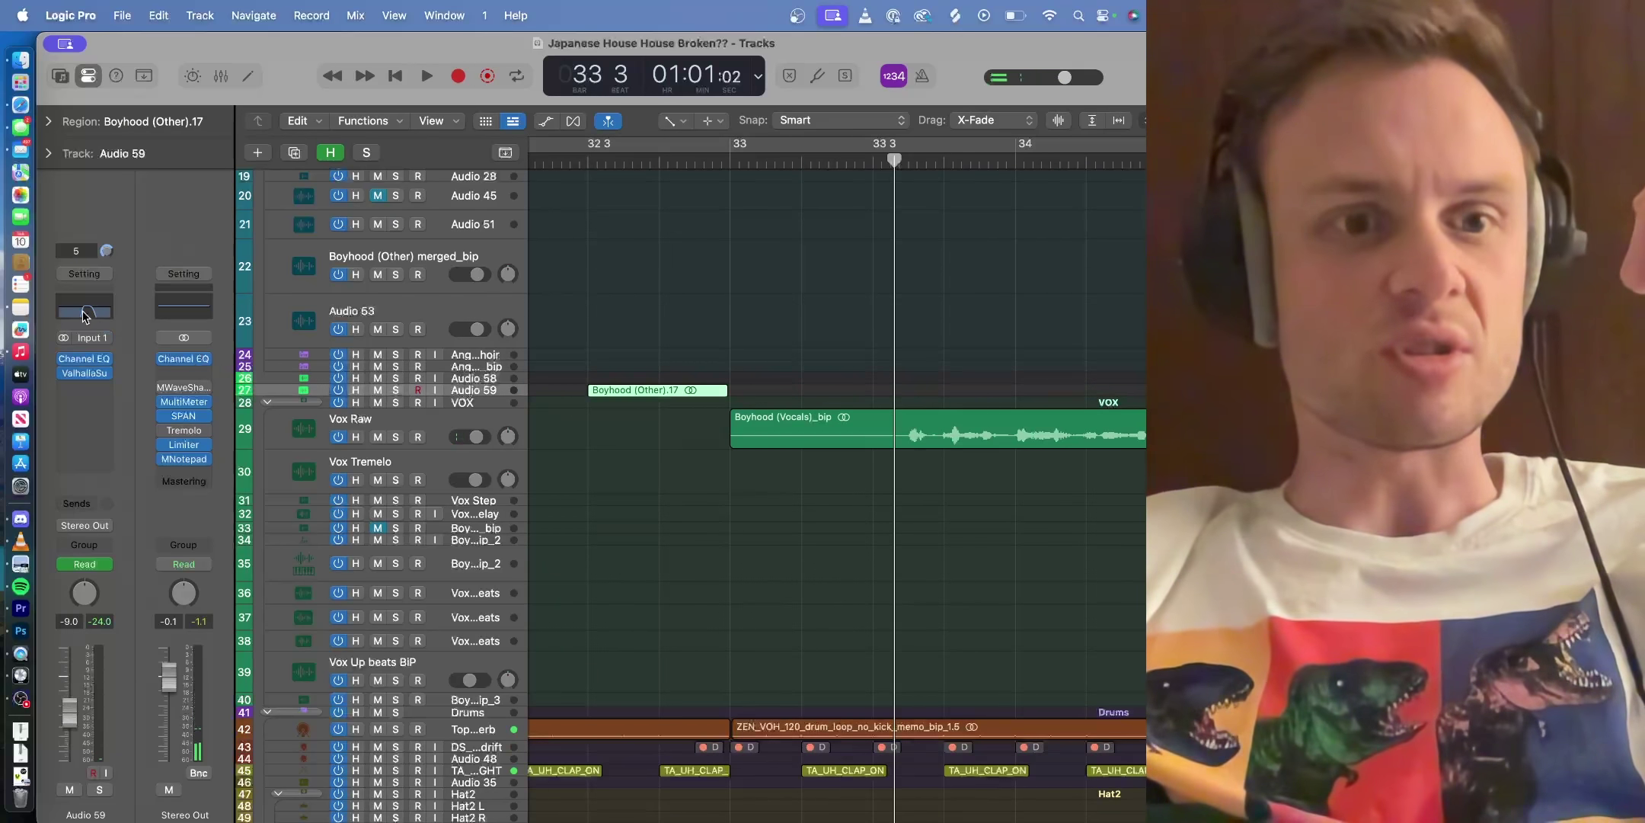
click(89, 359)
mouse_move(680, 514)
mouse_down()
mouse_move(789, 514)
mouse_move(680, 514)
mouse_up()
click(421, 248)
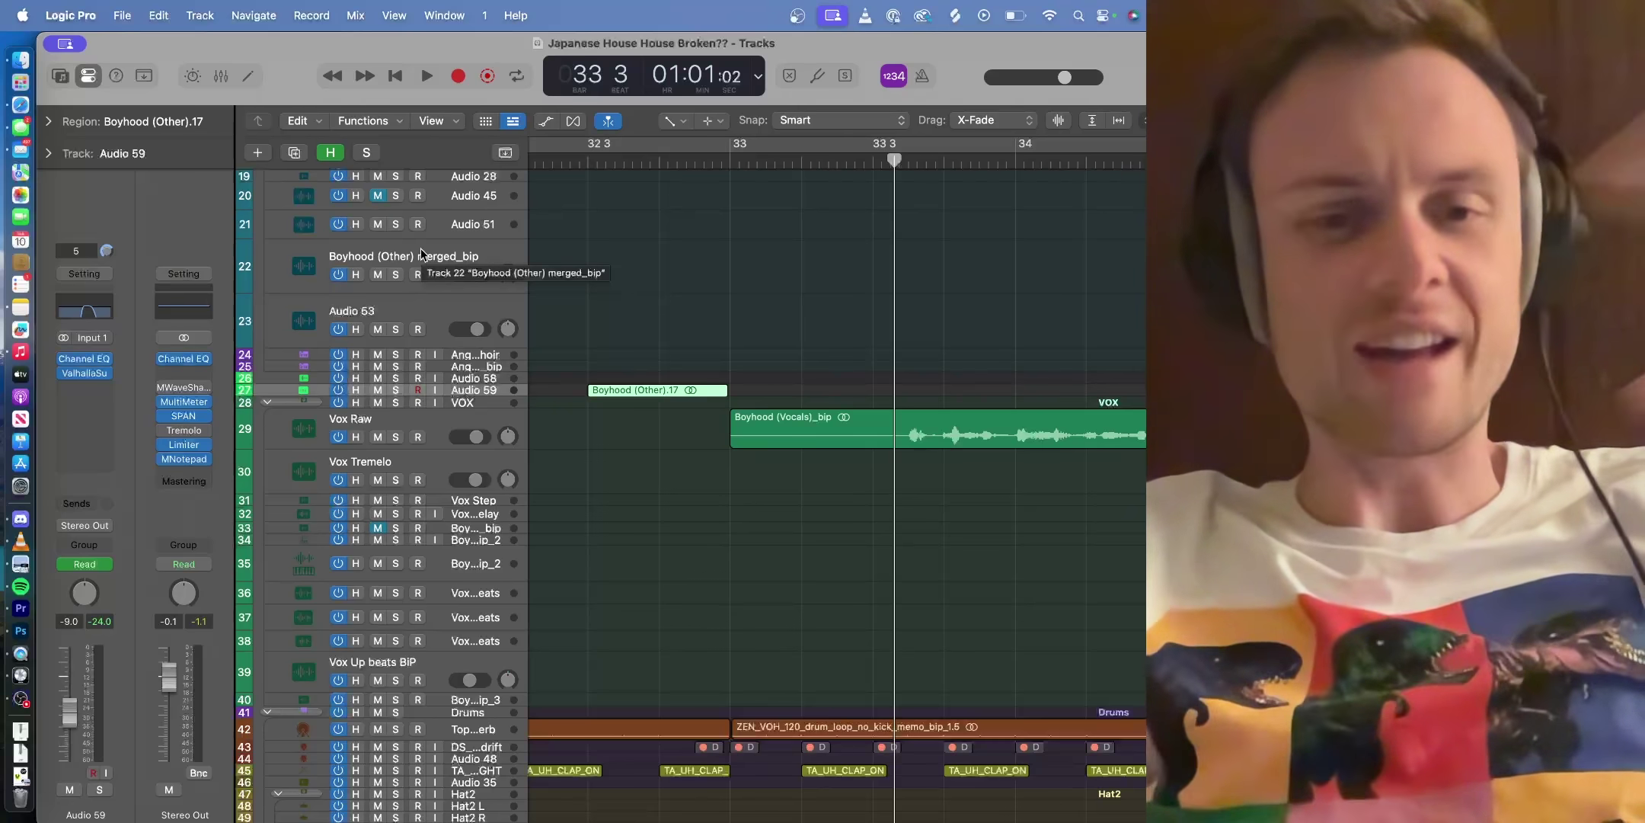
scroll(592, 192, down, 5)
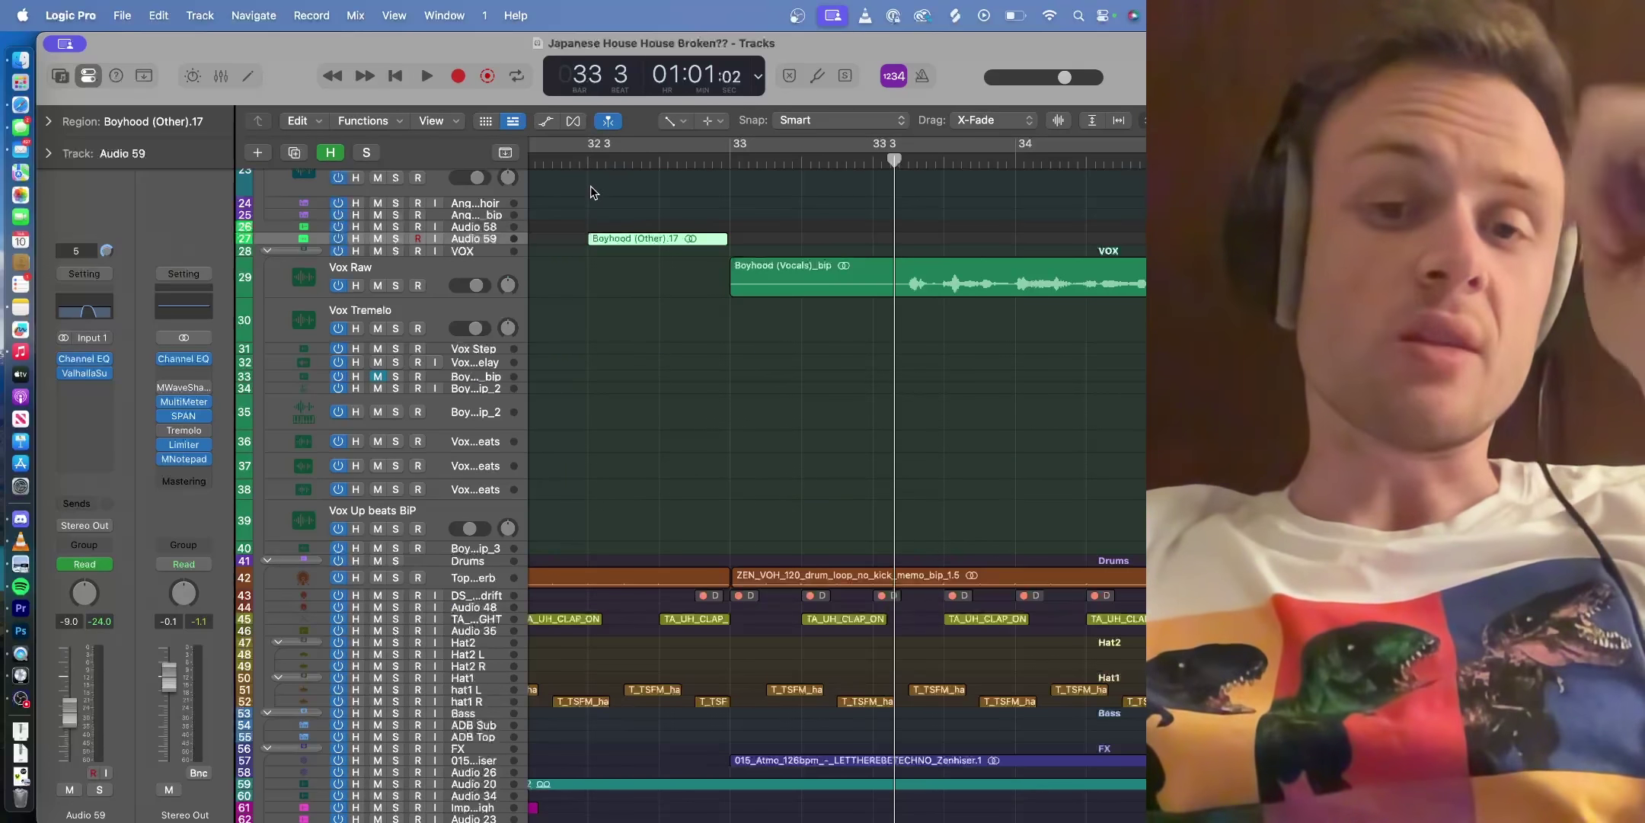
Step: Solo the Audio 20 track and play its Miles Away Riser region from bar 32 into bar 33
key(super+Left)
key(super+Left)
scroll(612, 340, down, 10)
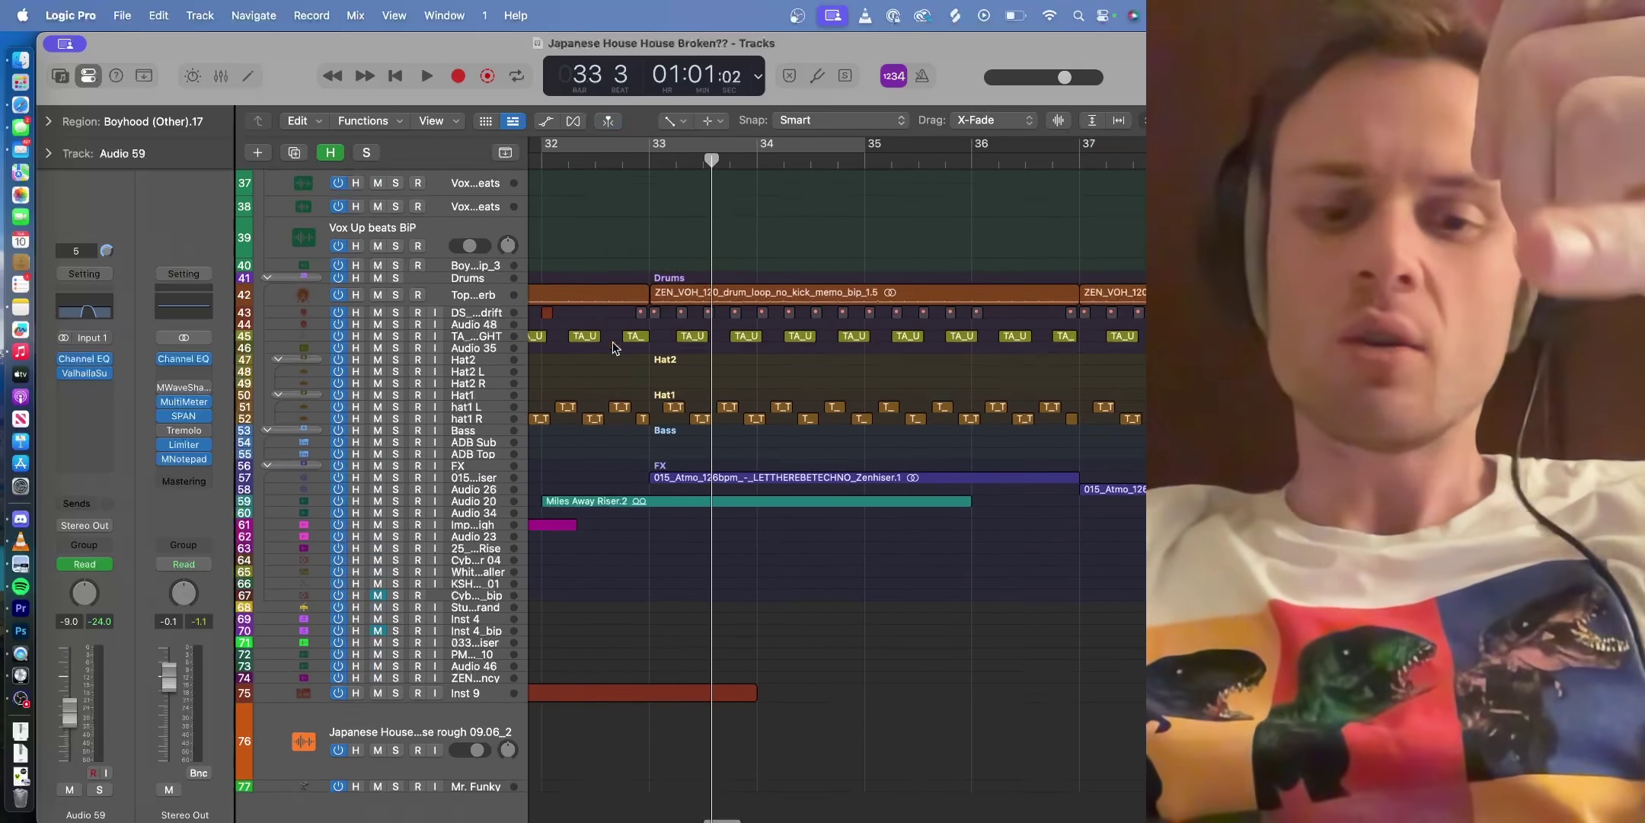
scroll(614, 346, left, 3)
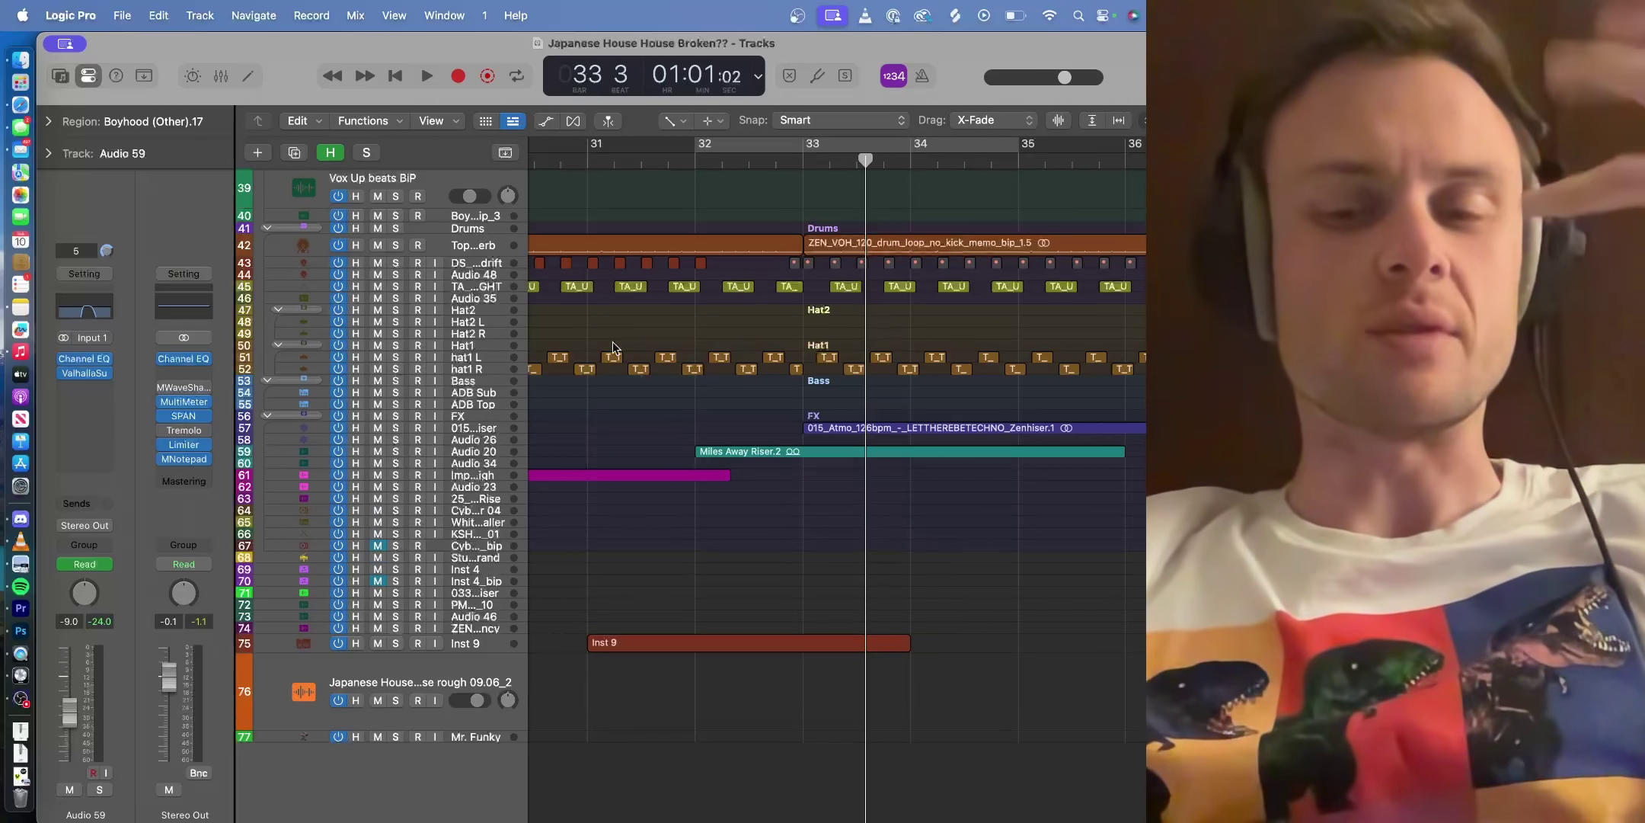
click(396, 452)
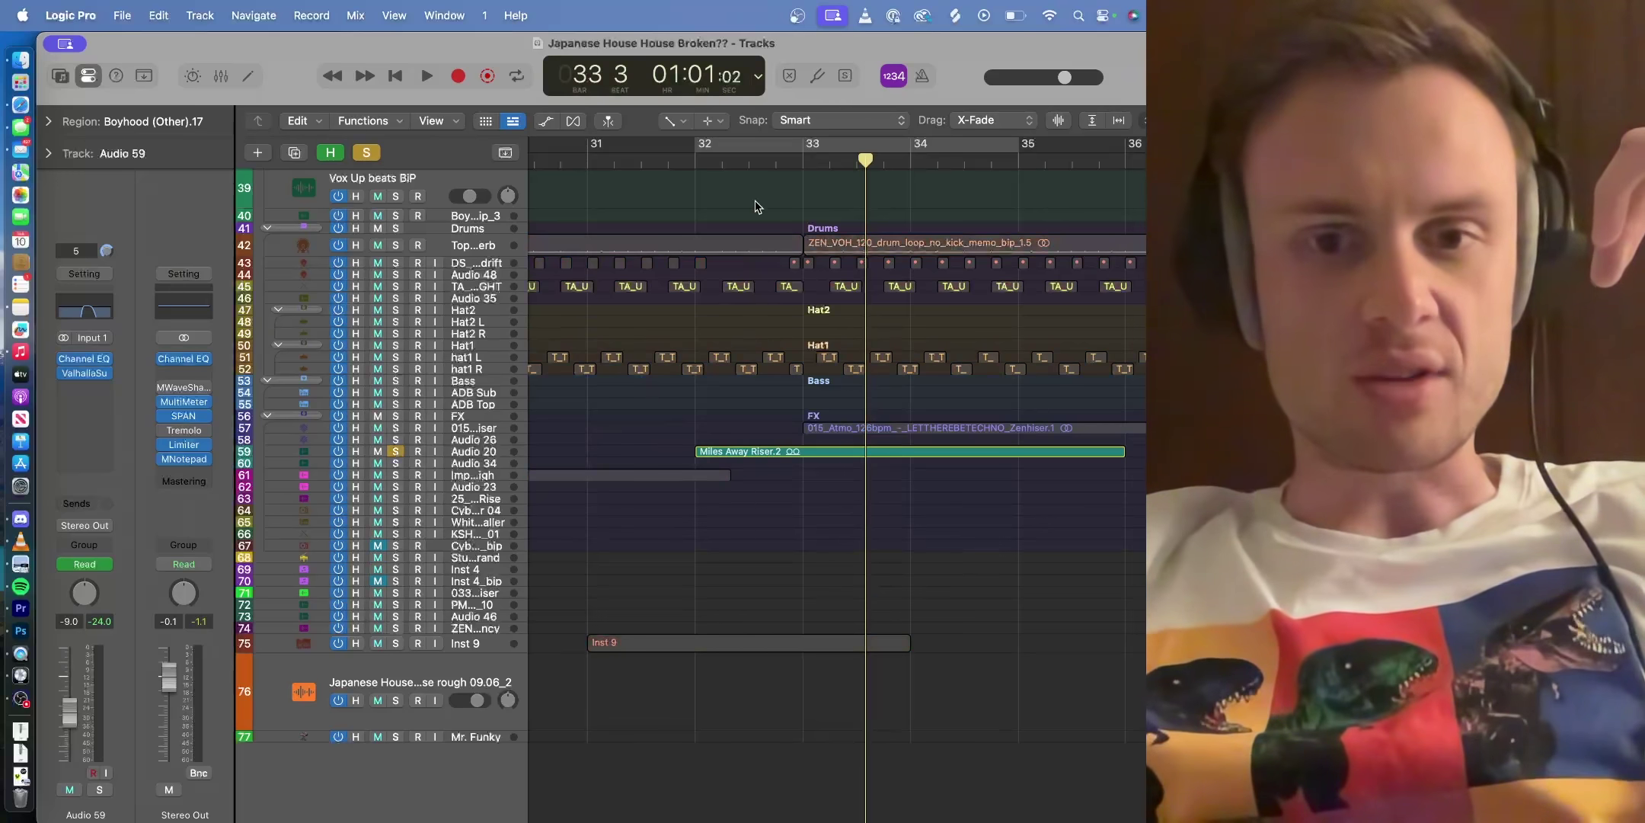
click(699, 161)
key(space)
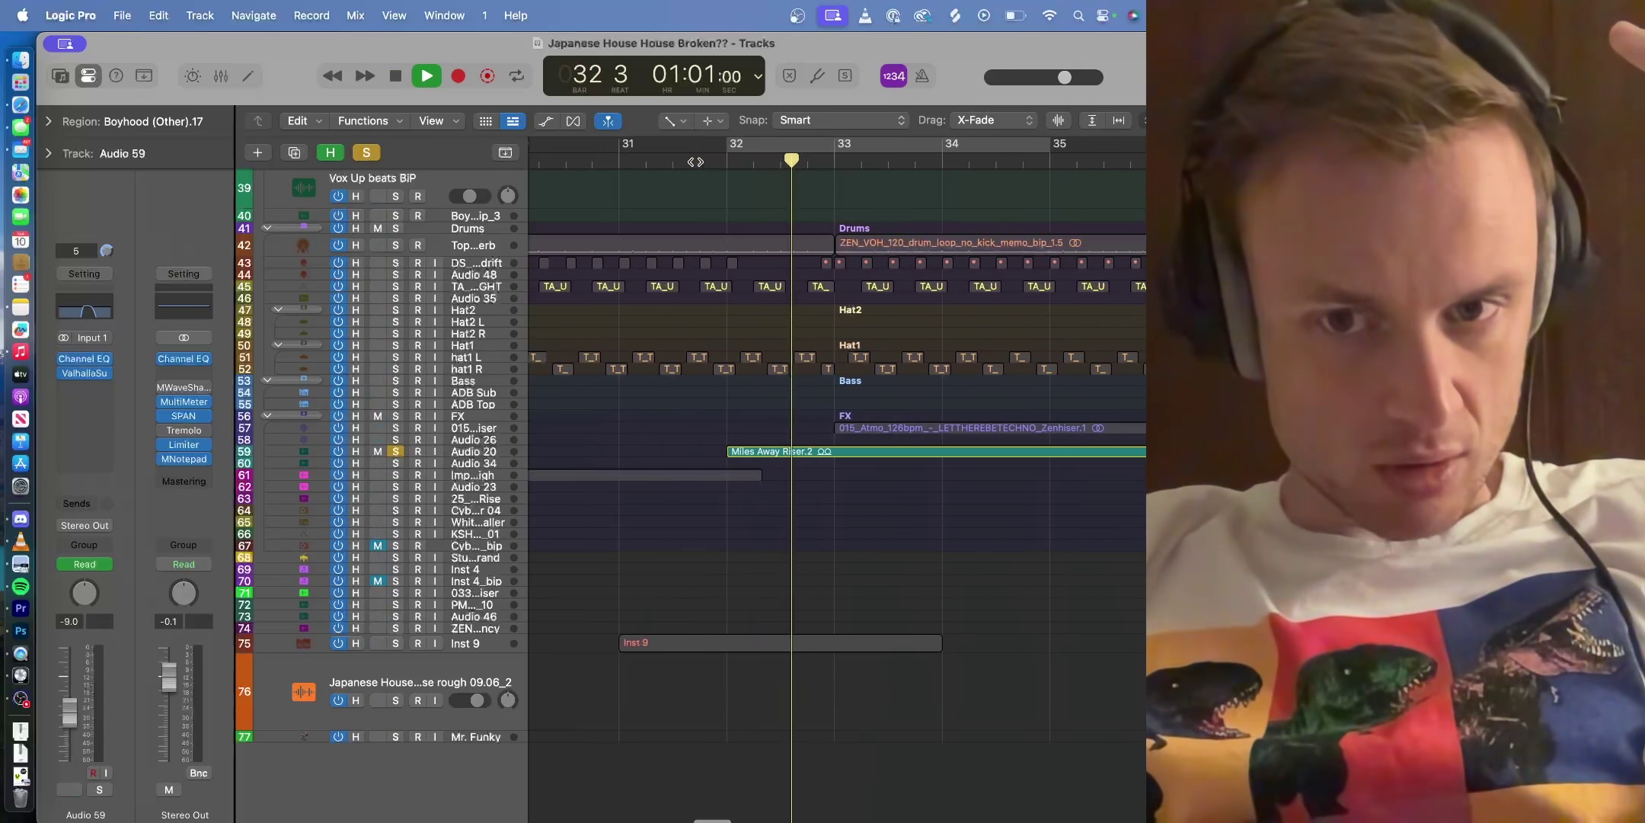
key(space)
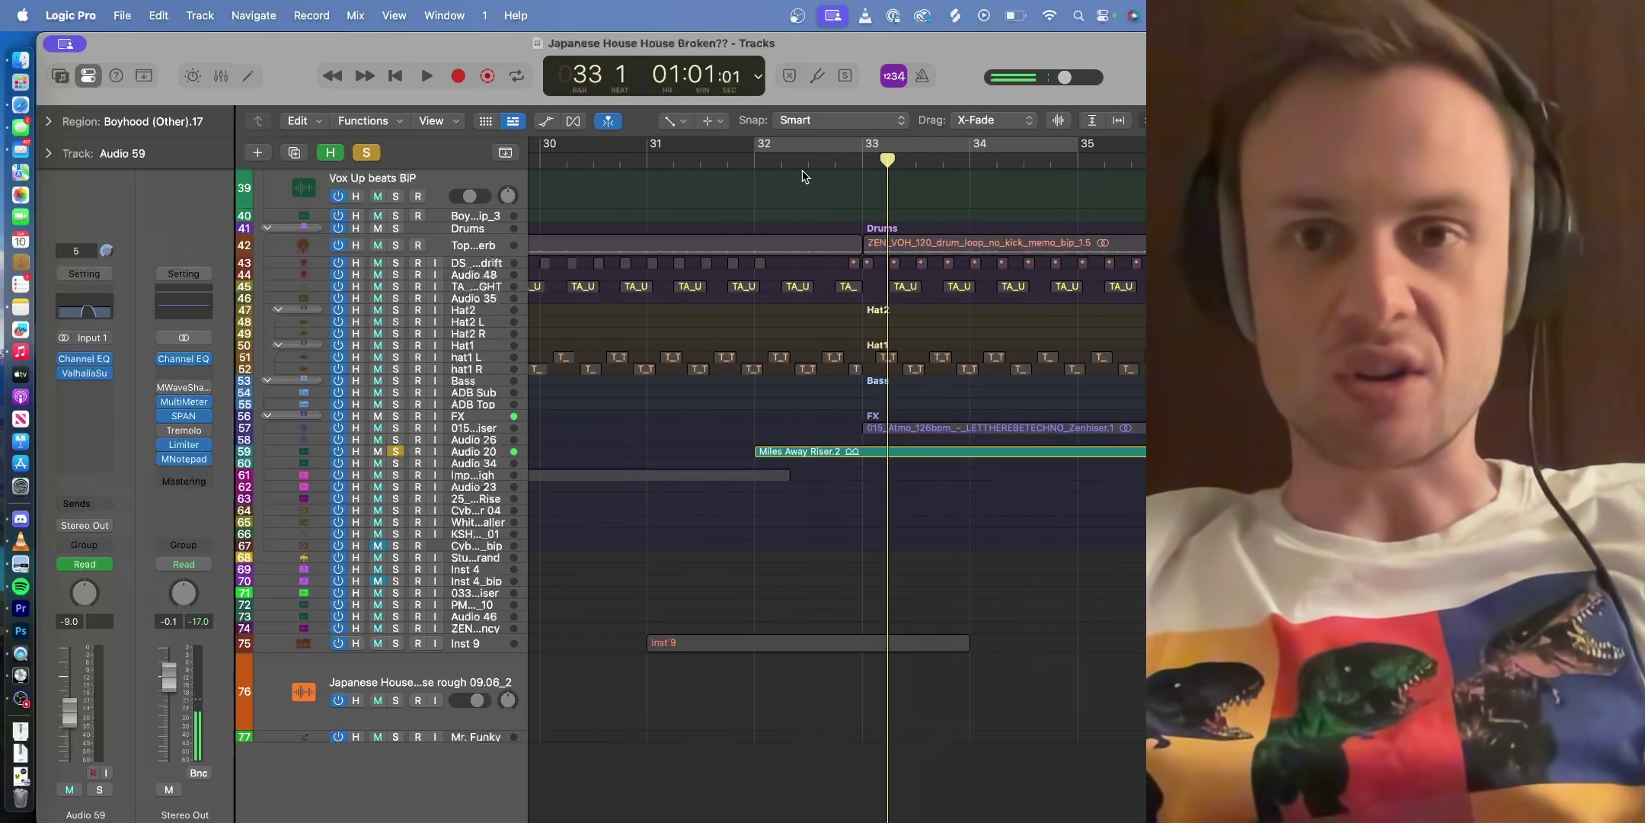
Step: Move the playhead back to bar 31 and unsolo the Audio 20 track
click(808, 161)
click(758, 161)
click(648, 161)
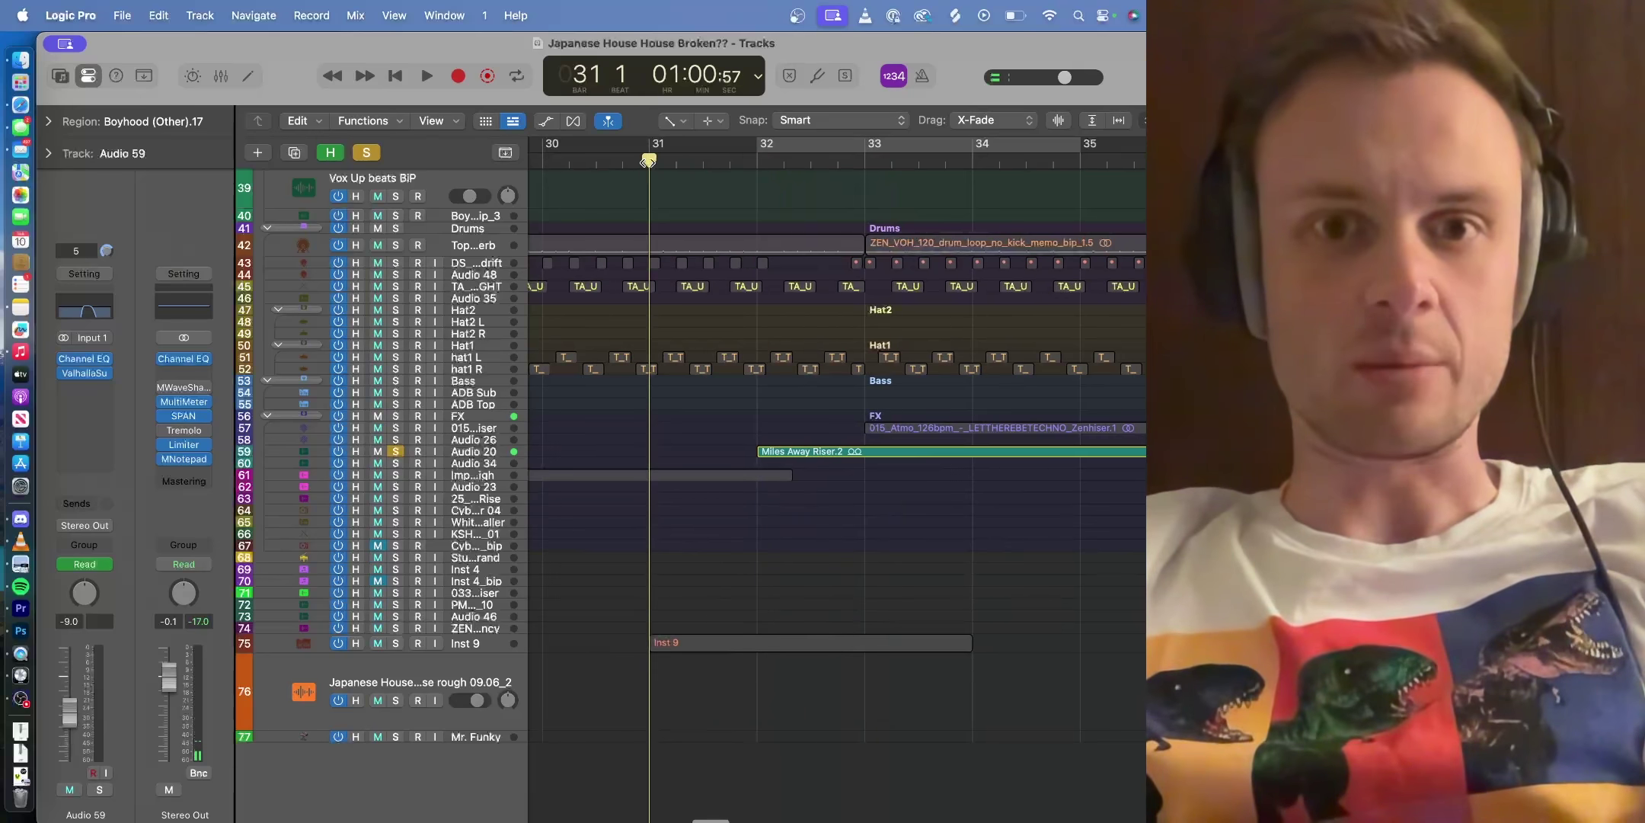
click(395, 451)
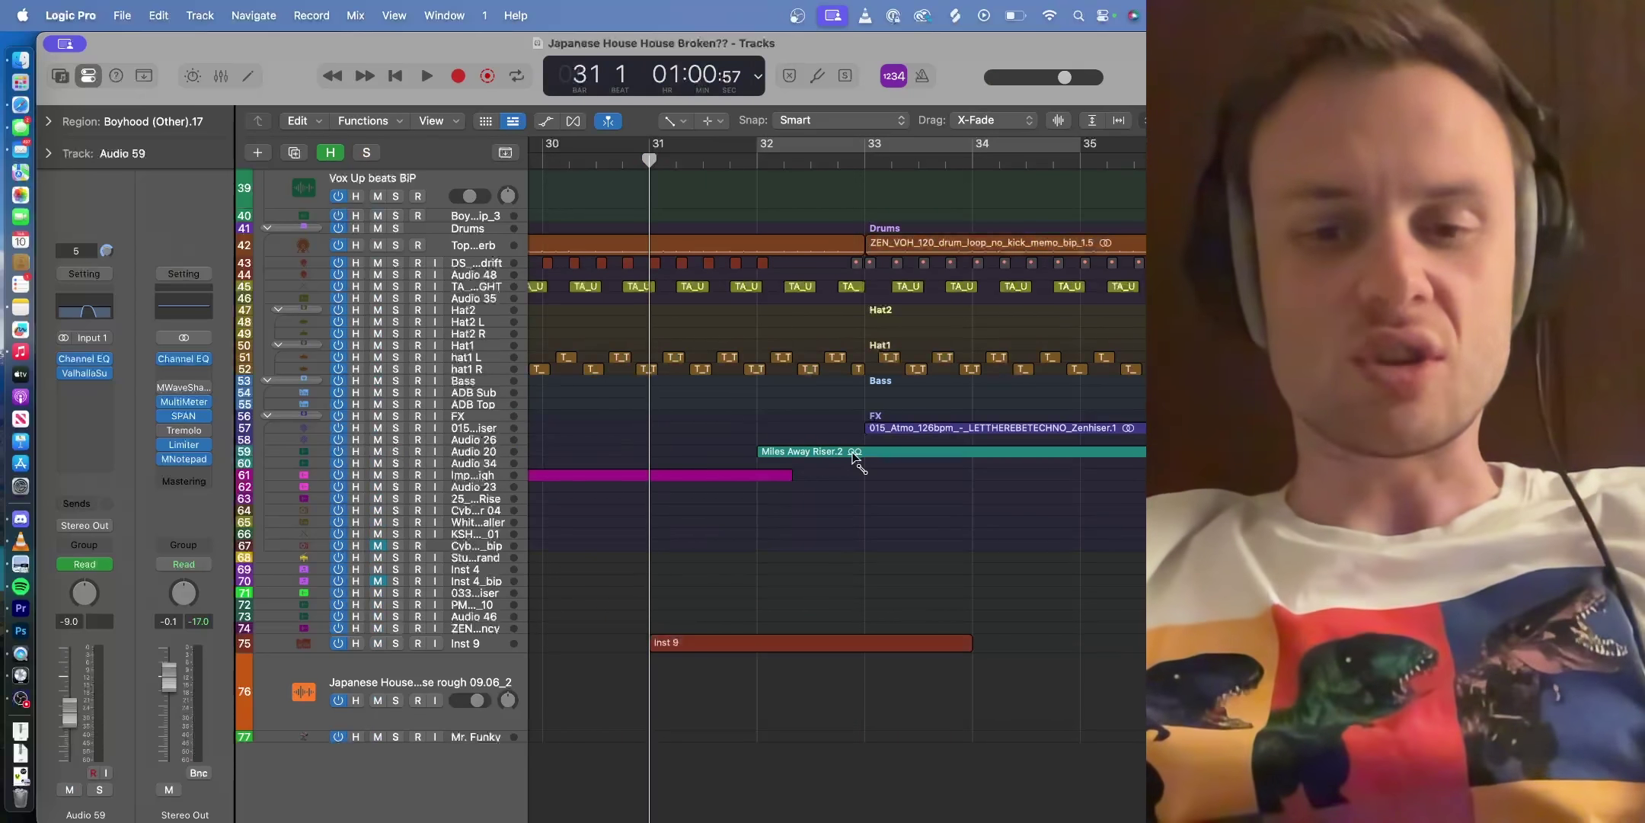
Step: Enlarge the Inst 9 track, select it, and zoom in on its region with the Gain automation shown
drag(475, 650, 494, 693)
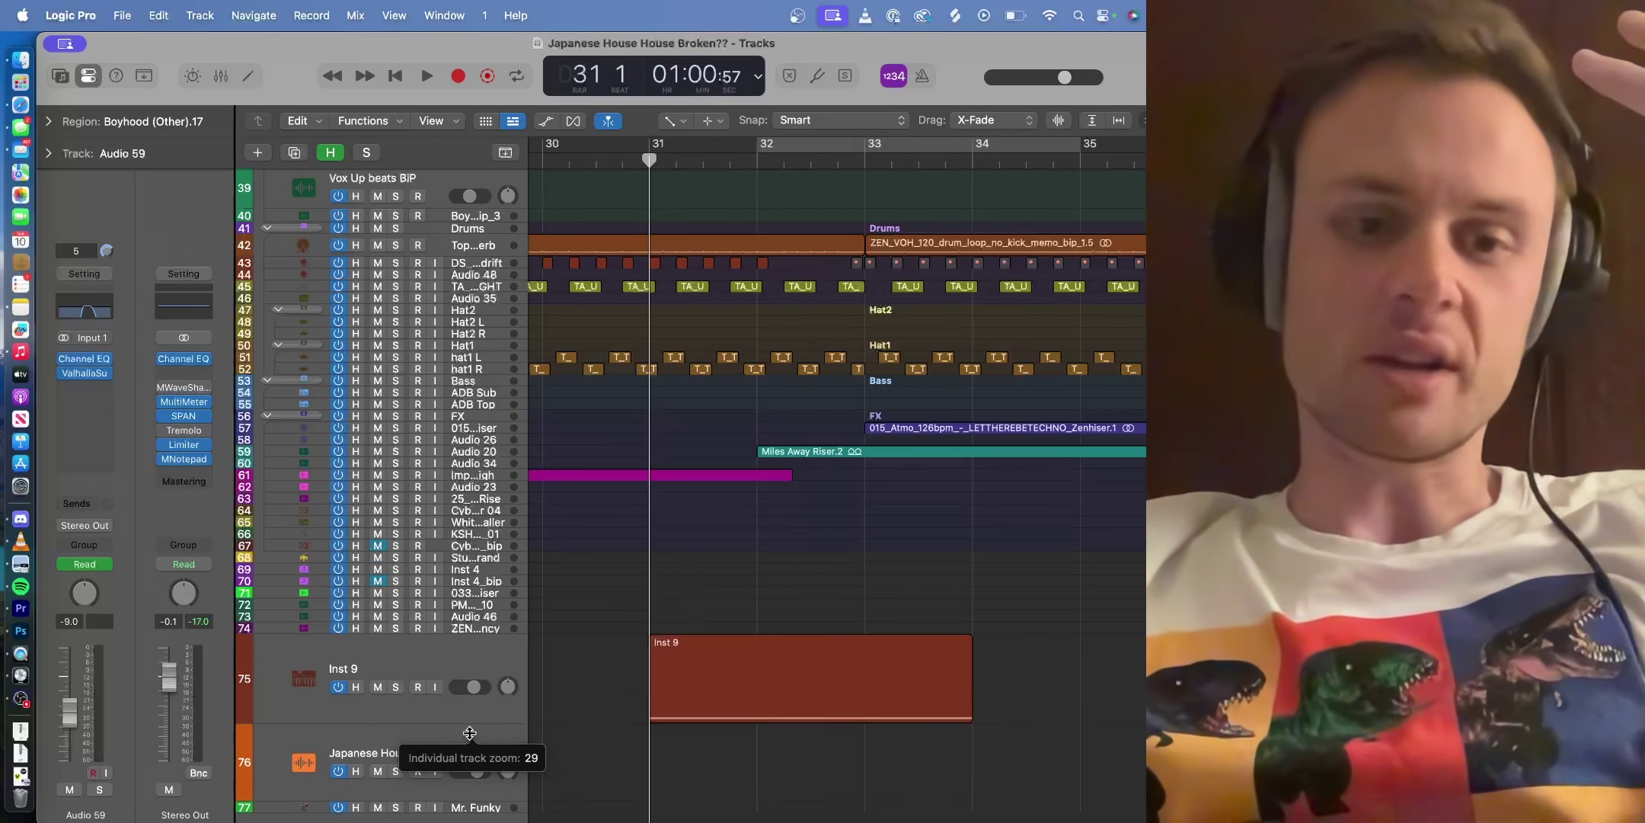
click(494, 693)
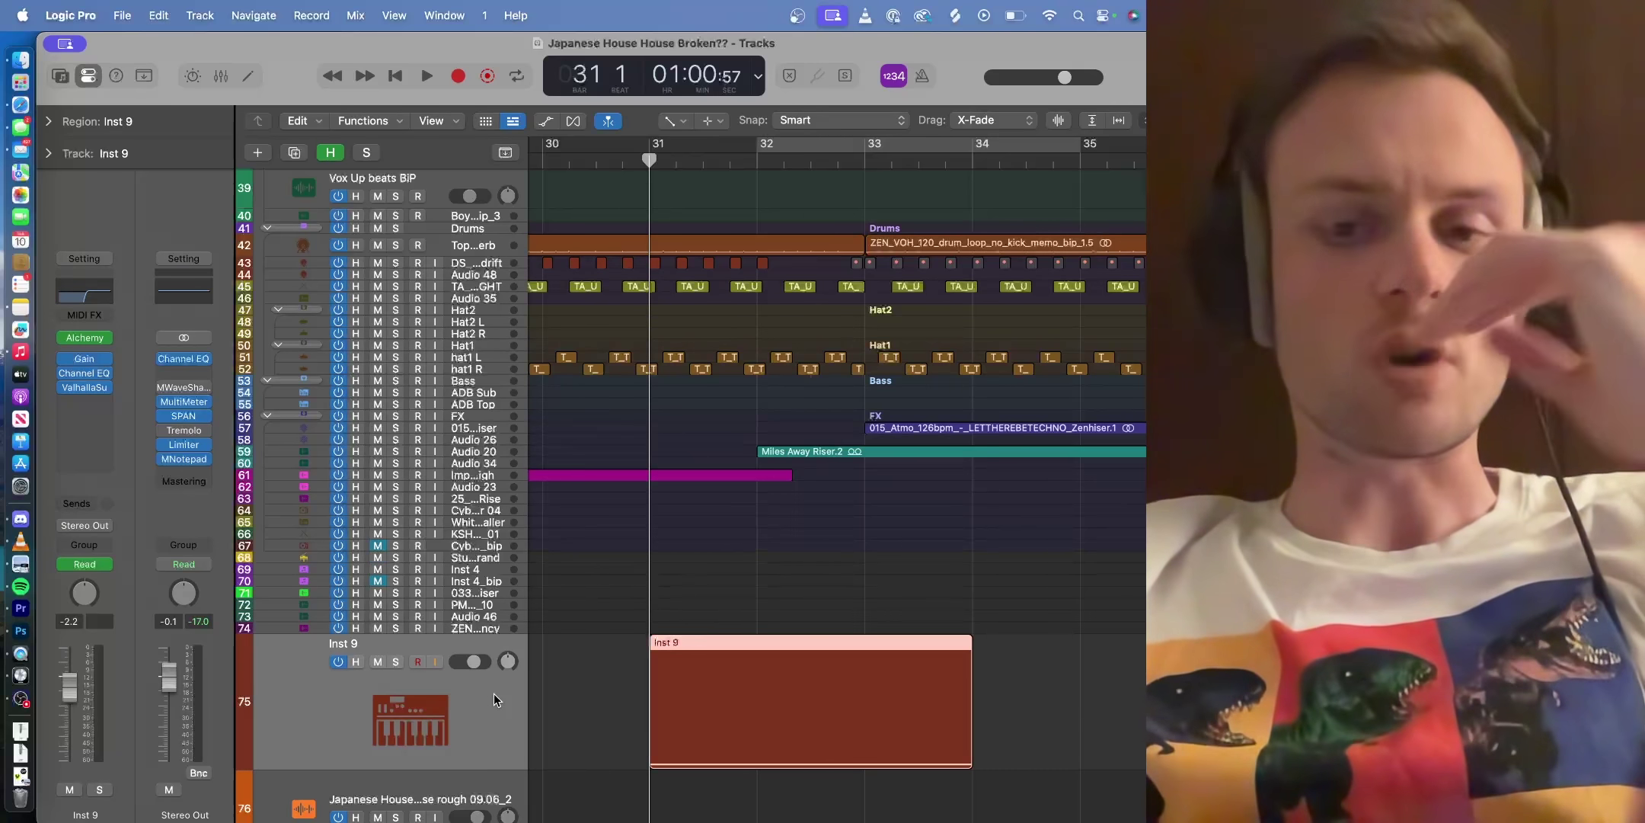
key(z)
key(a)
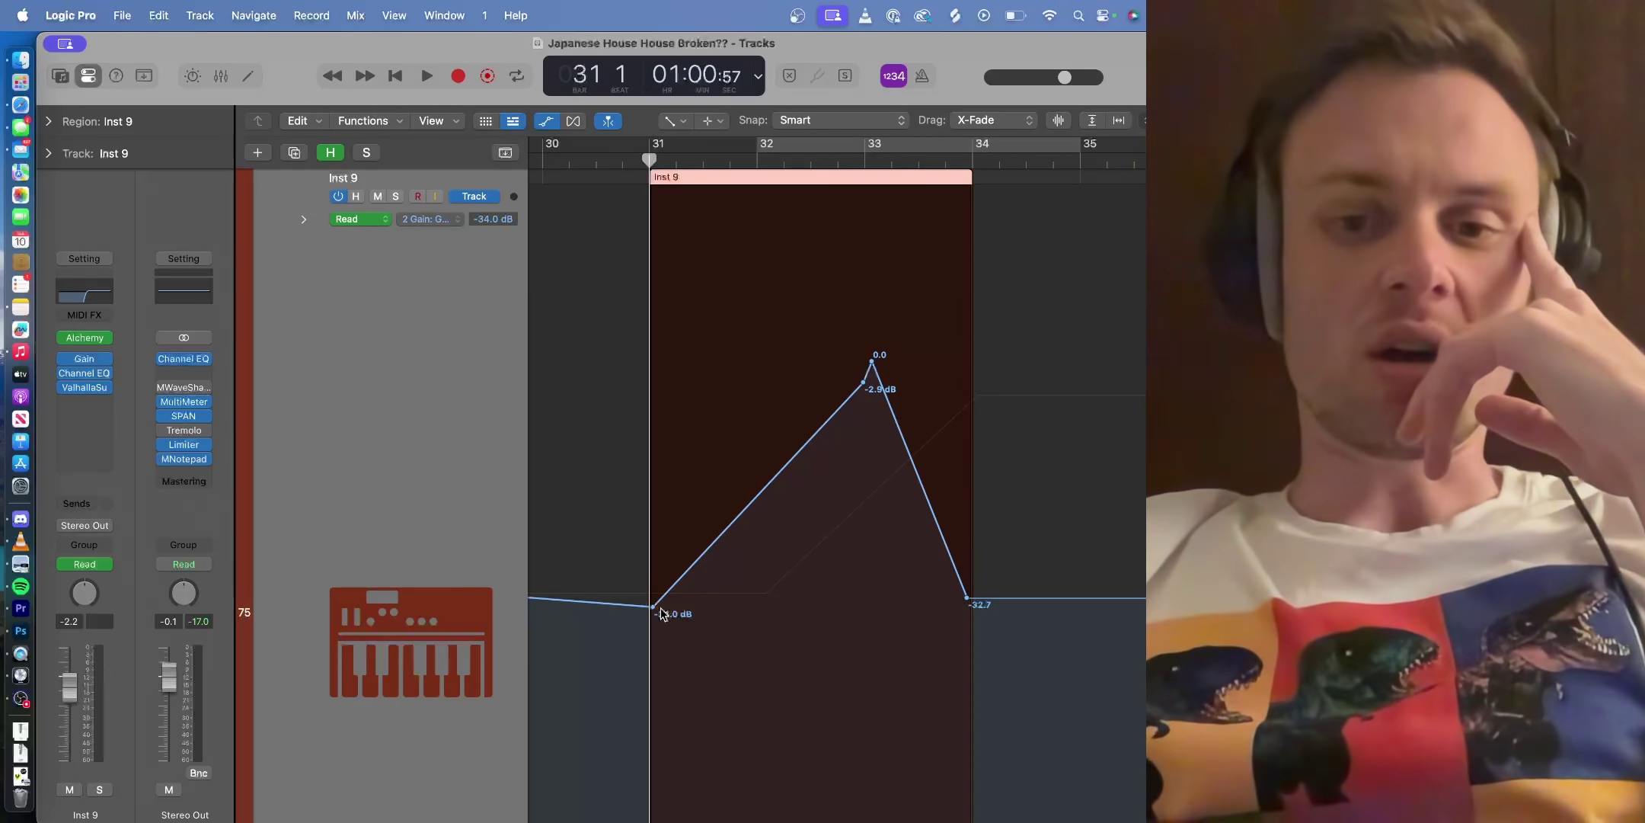
Step: Inspect the Alchemy, Channel EQ and ValhallaSupermassive settings on the Inst 9 track, closing each plug-in window
click(84, 345)
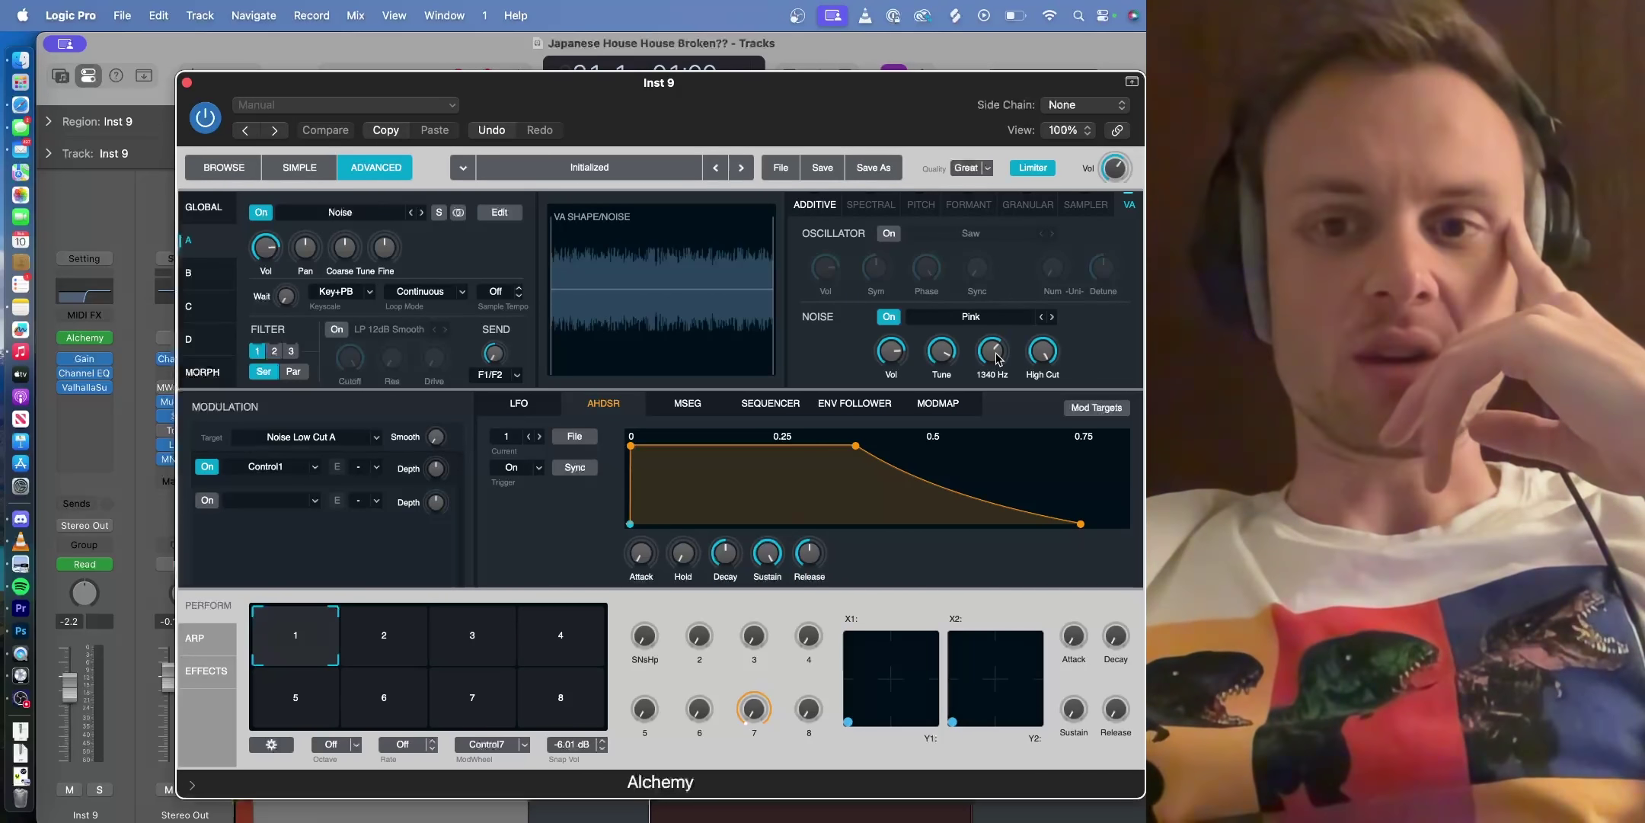
click(187, 83)
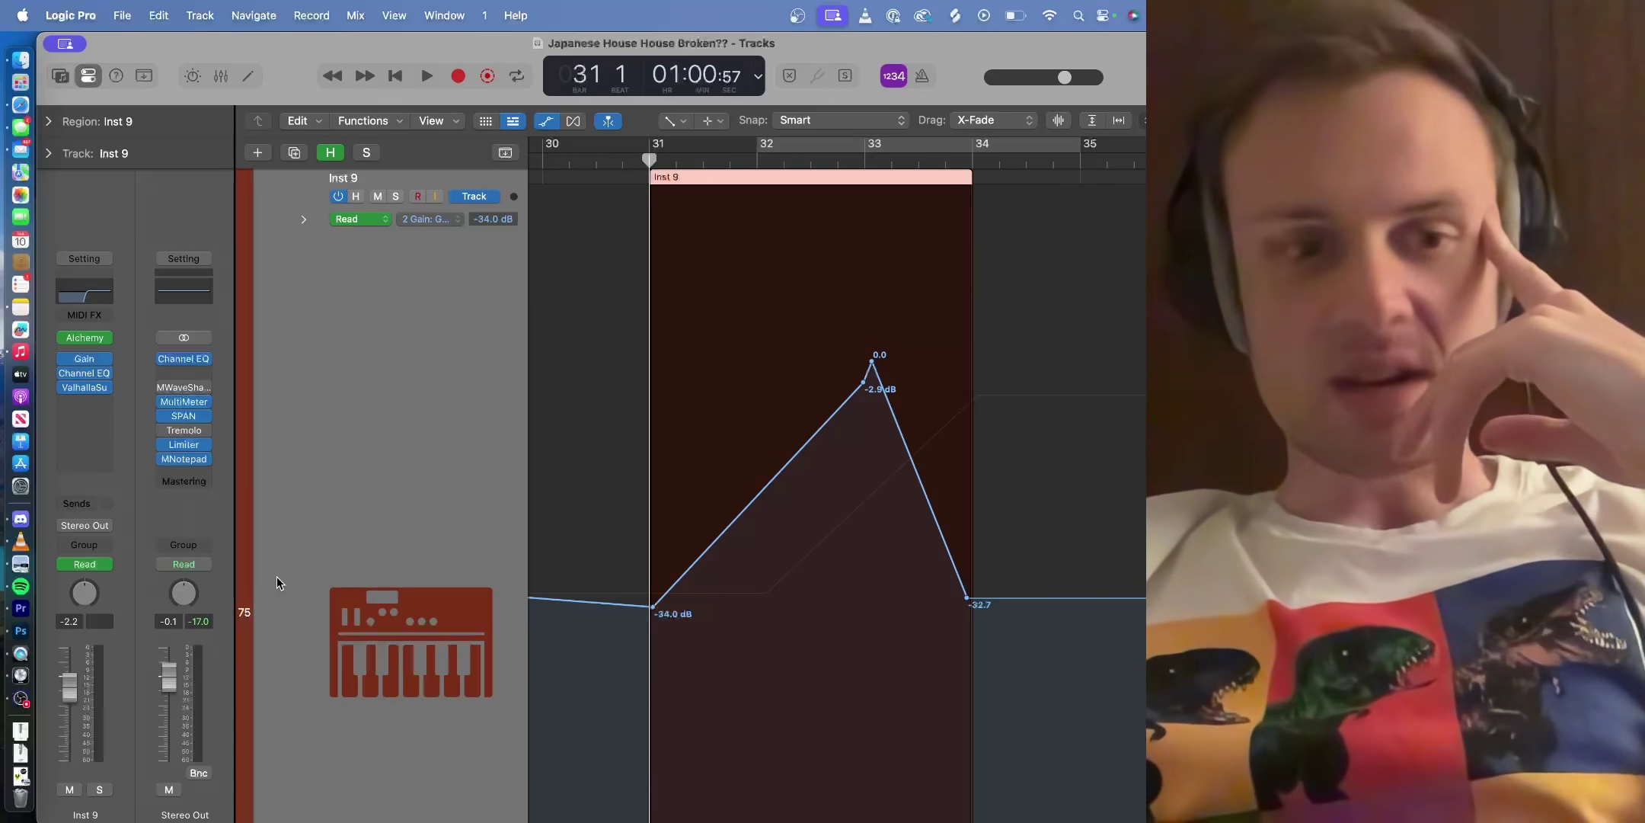
click(80, 374)
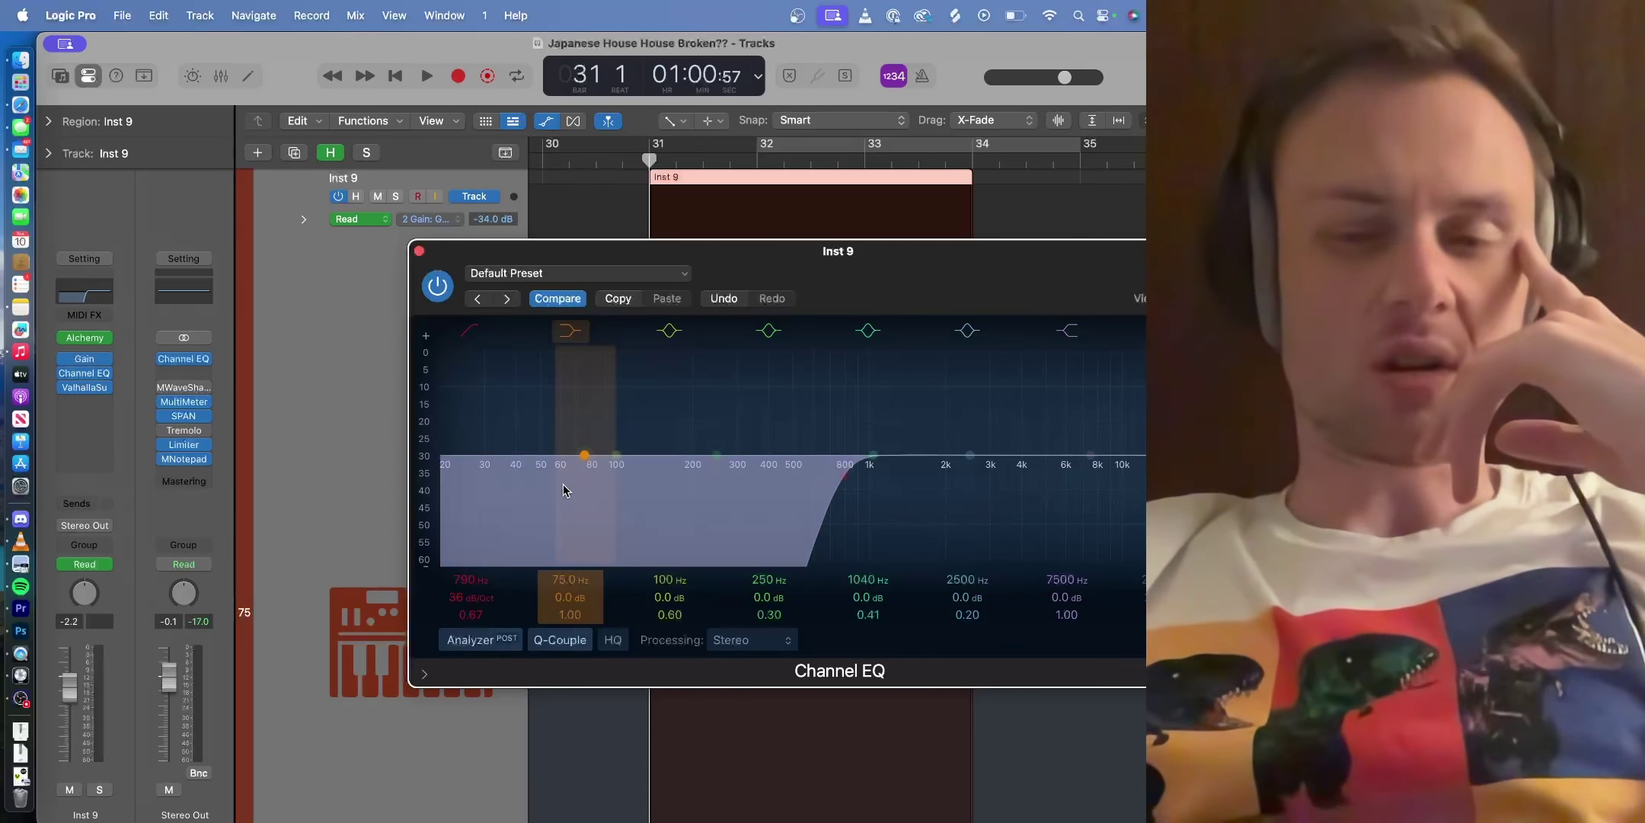
click(420, 252)
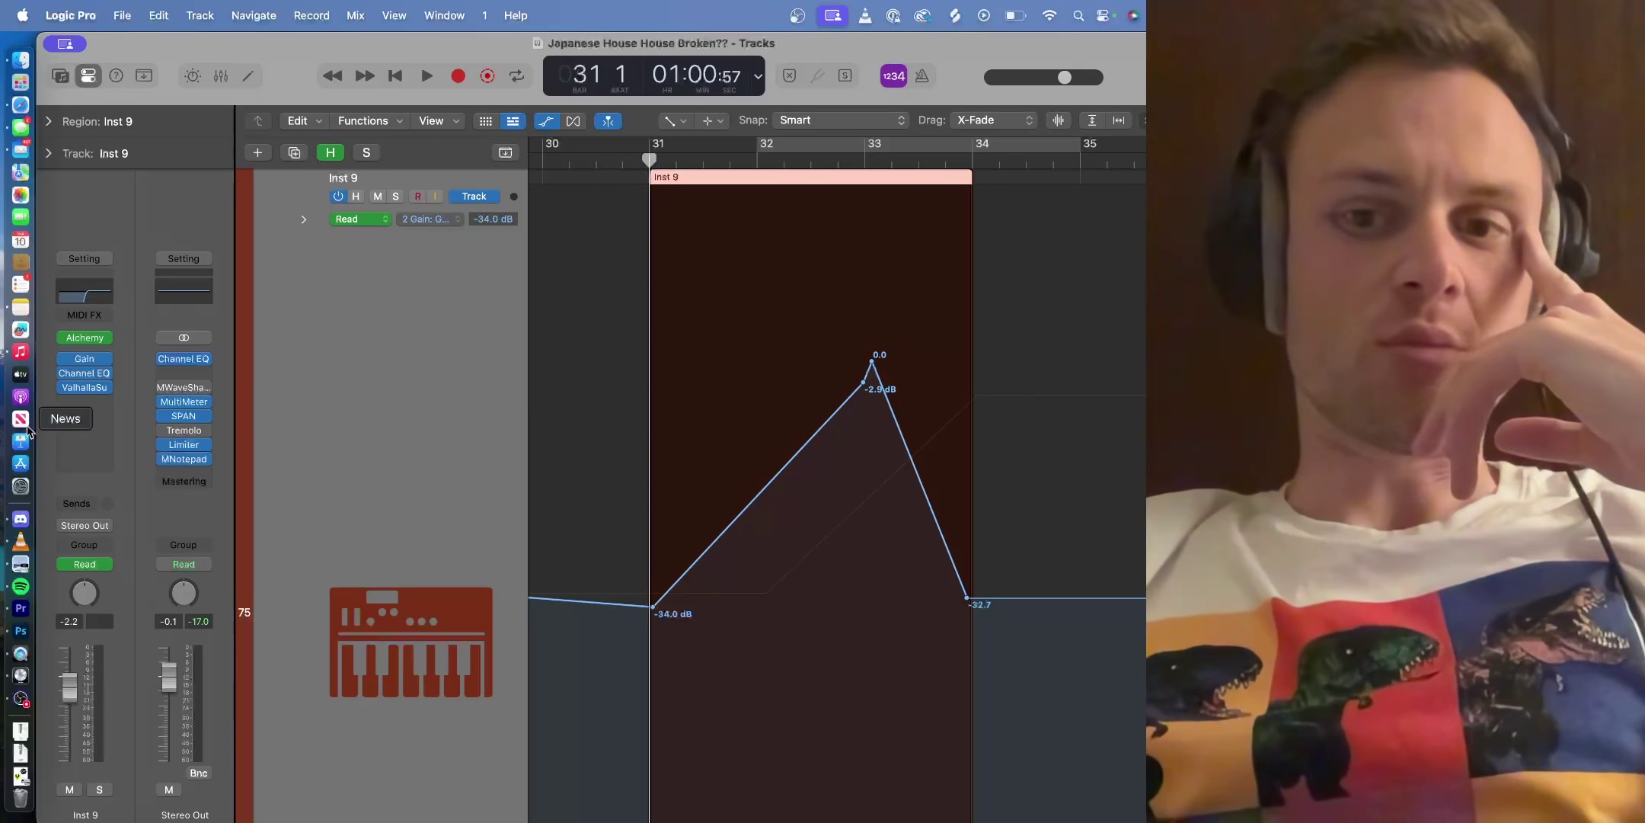
click(88, 391)
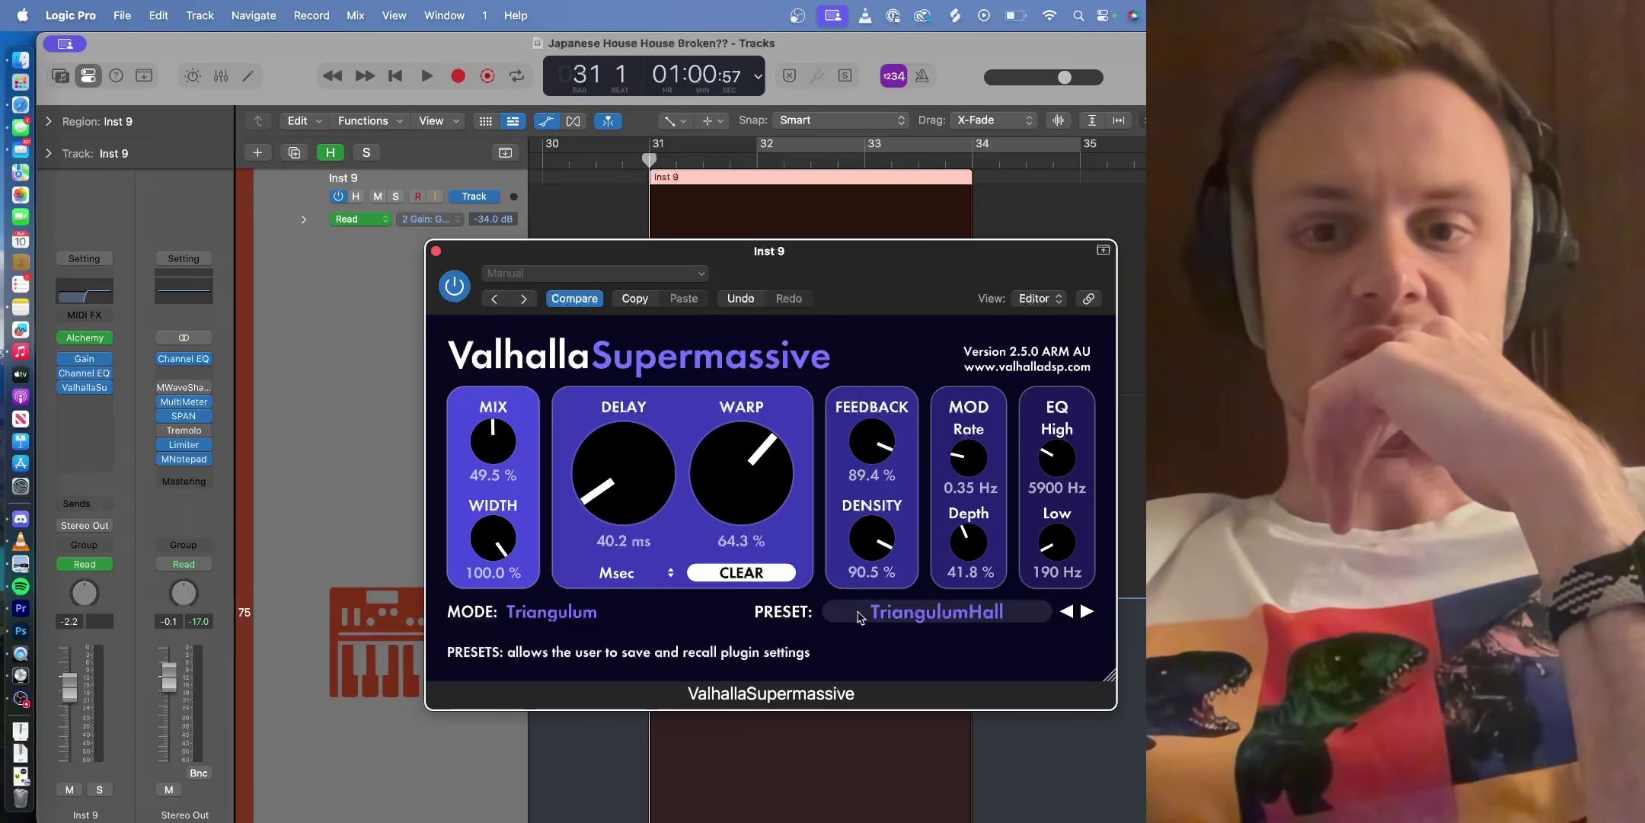
click(436, 251)
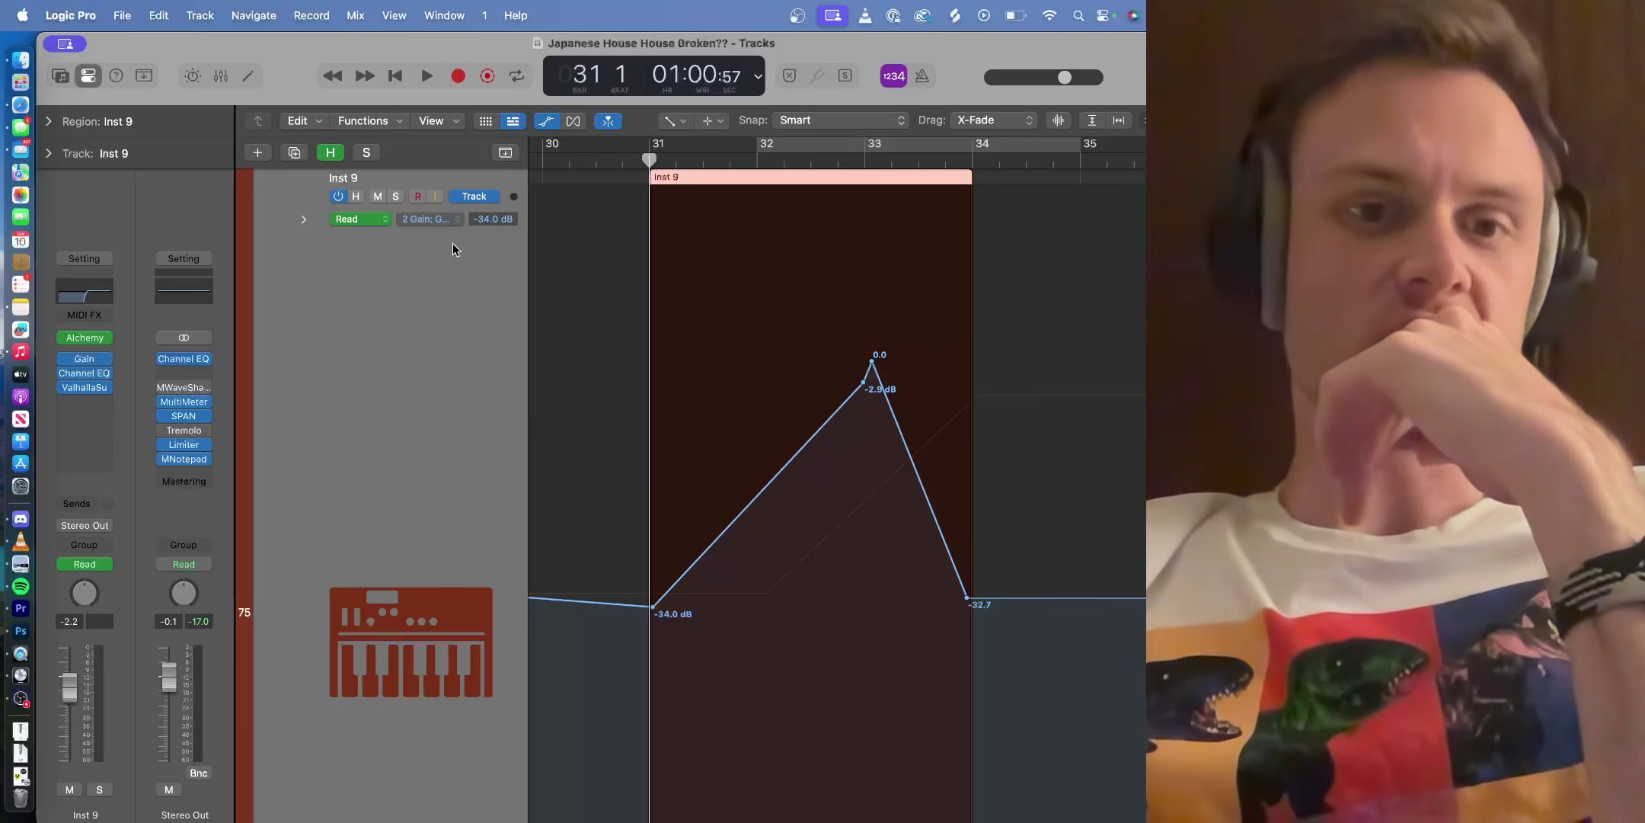
Step: Solo the Inst 9 track, play its noise riser from bar 31 into bar 35, and unsolo it
click(396, 197)
key(space)
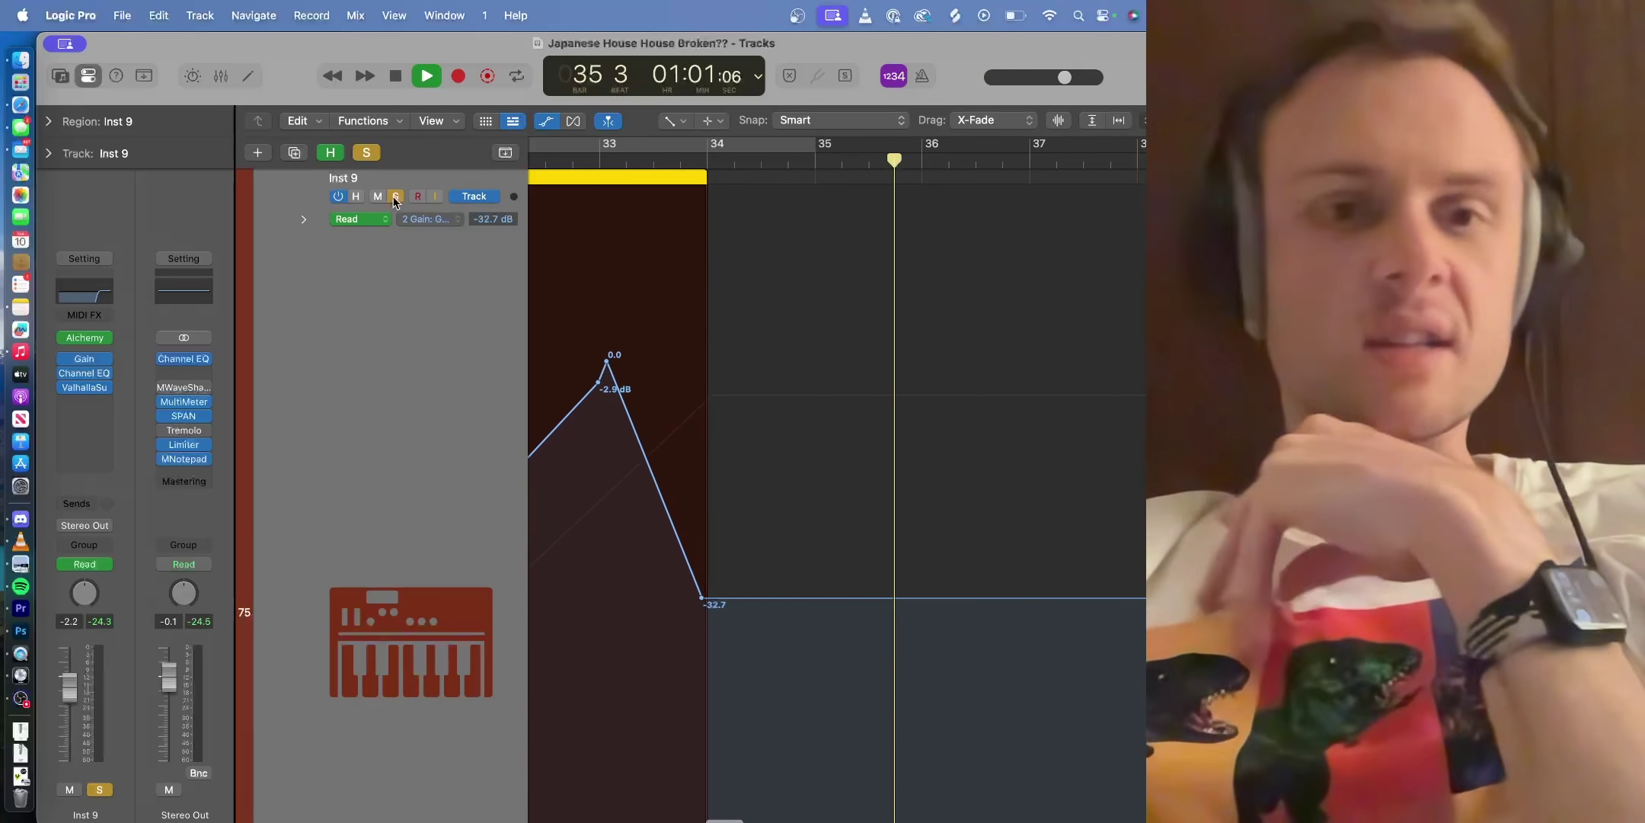
key(space)
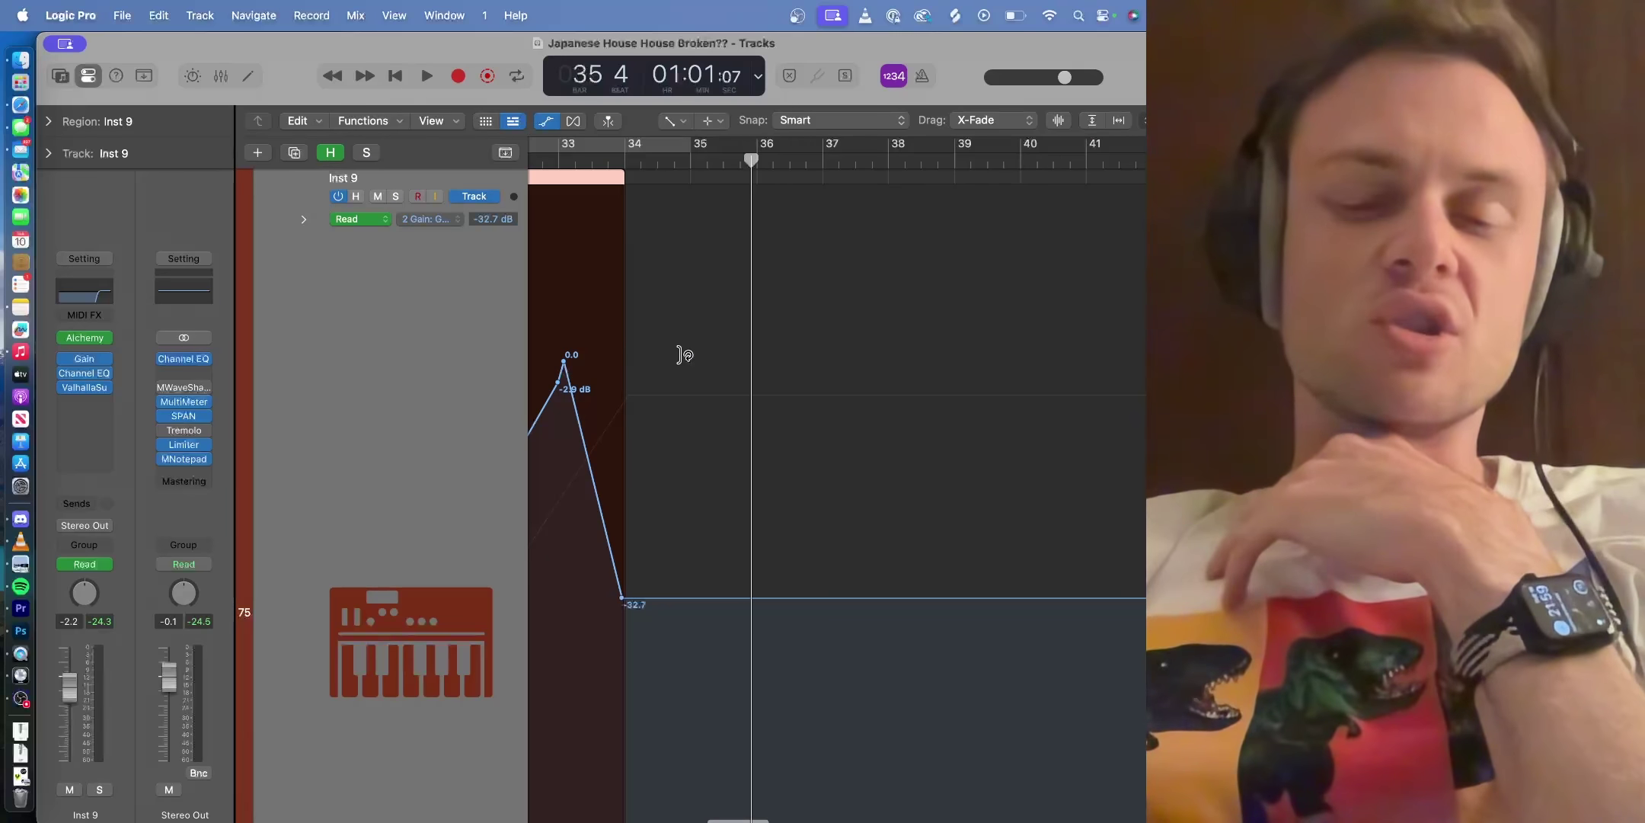
Step: Play the full mix from bar 28 beat 4 through the Inst 9 riser into bar 34
scroll(680, 355, down, 3)
scroll(716, 256, left, 2)
click(623, 161)
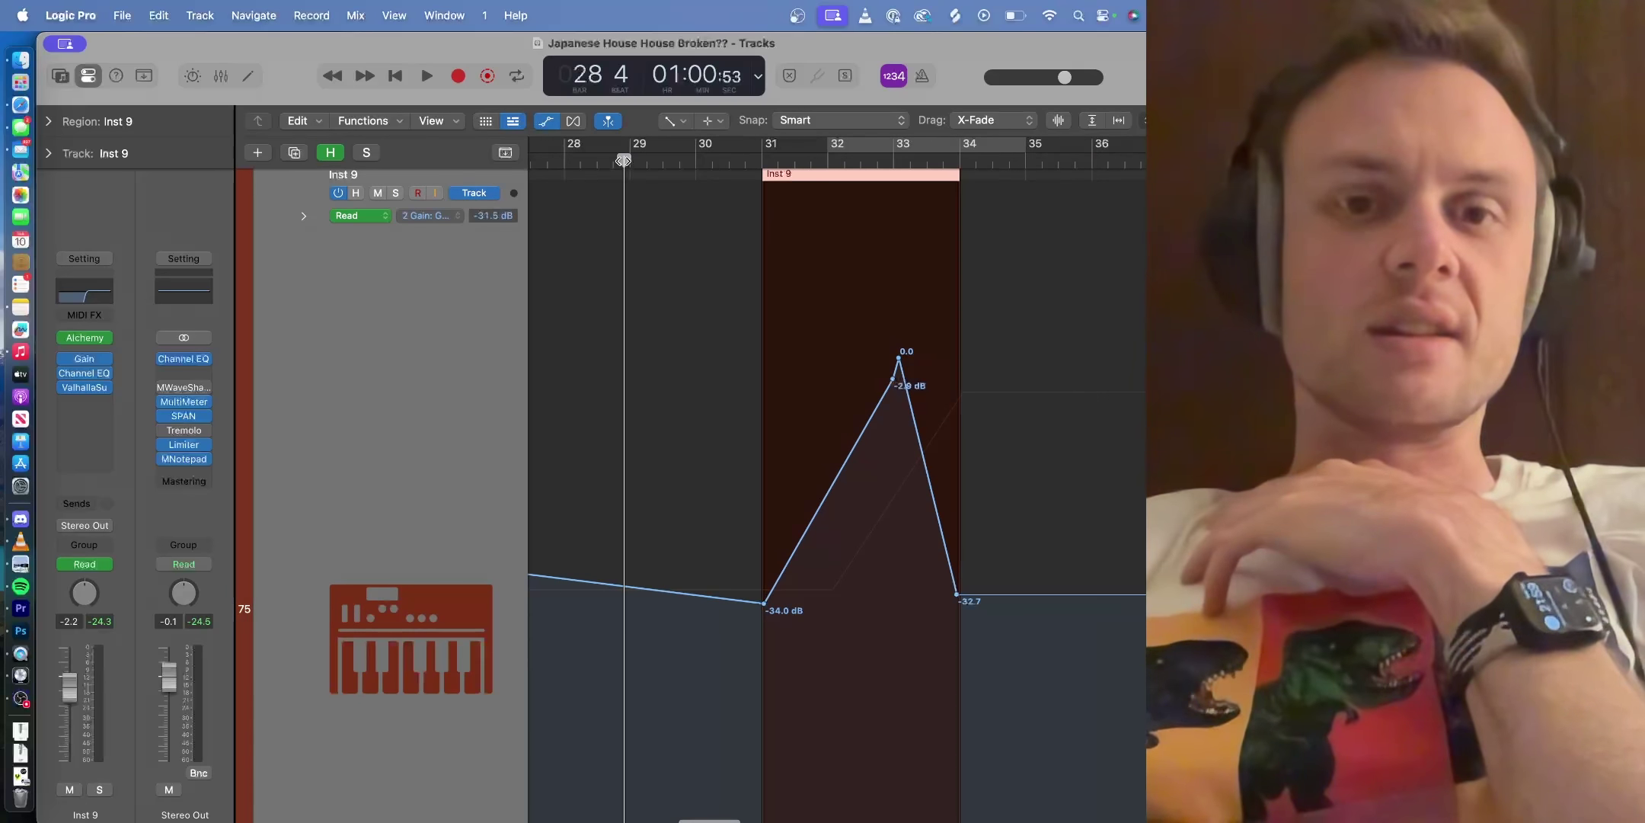
key(space)
scroll(623, 161, left, 2)
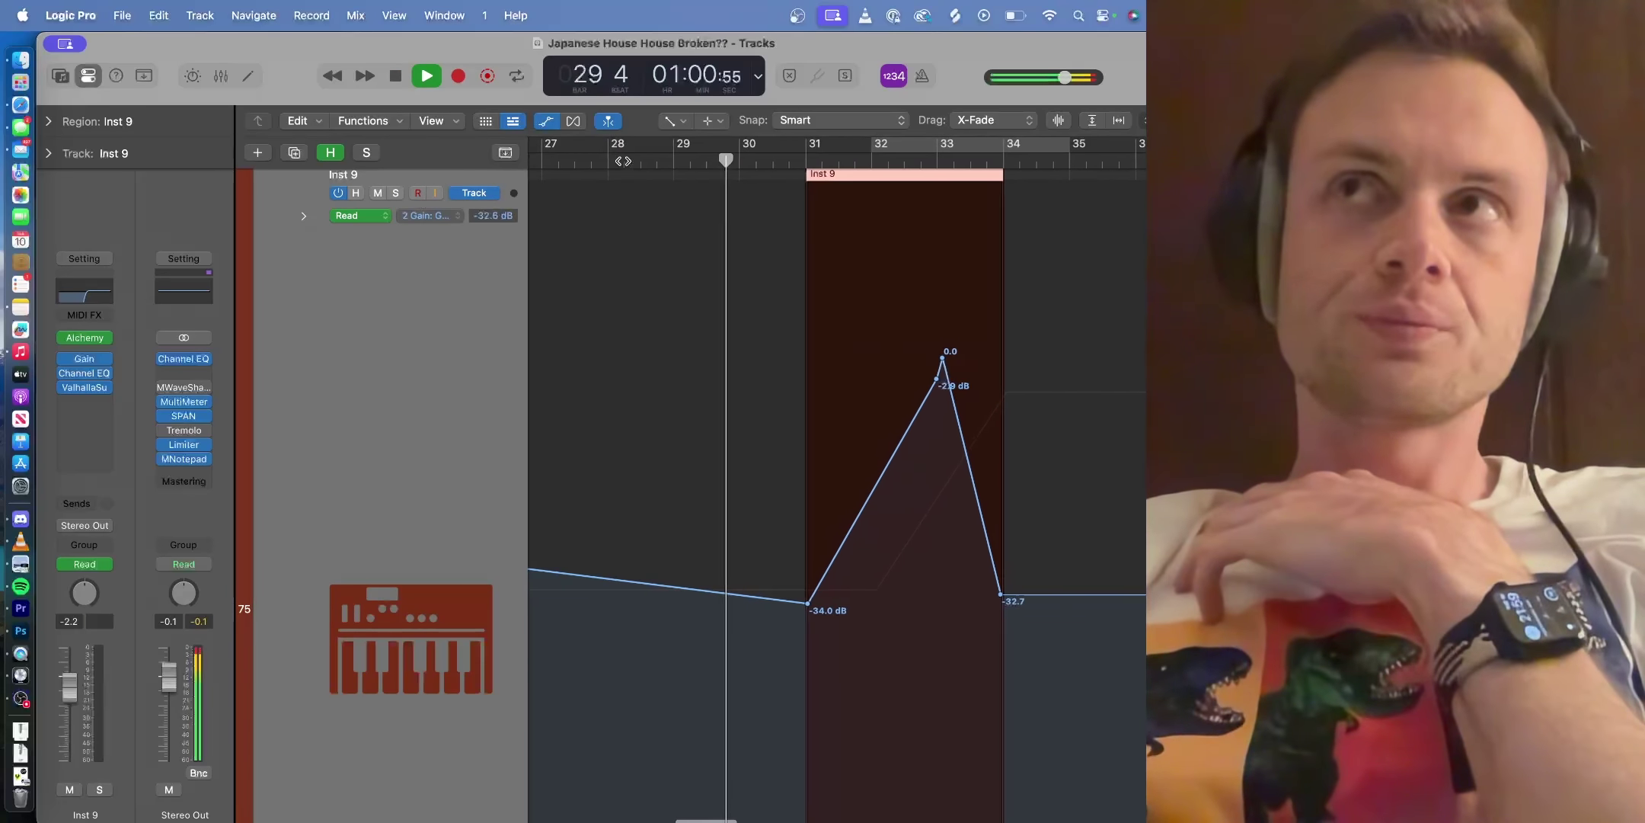
scroll(622, 161, left, 2)
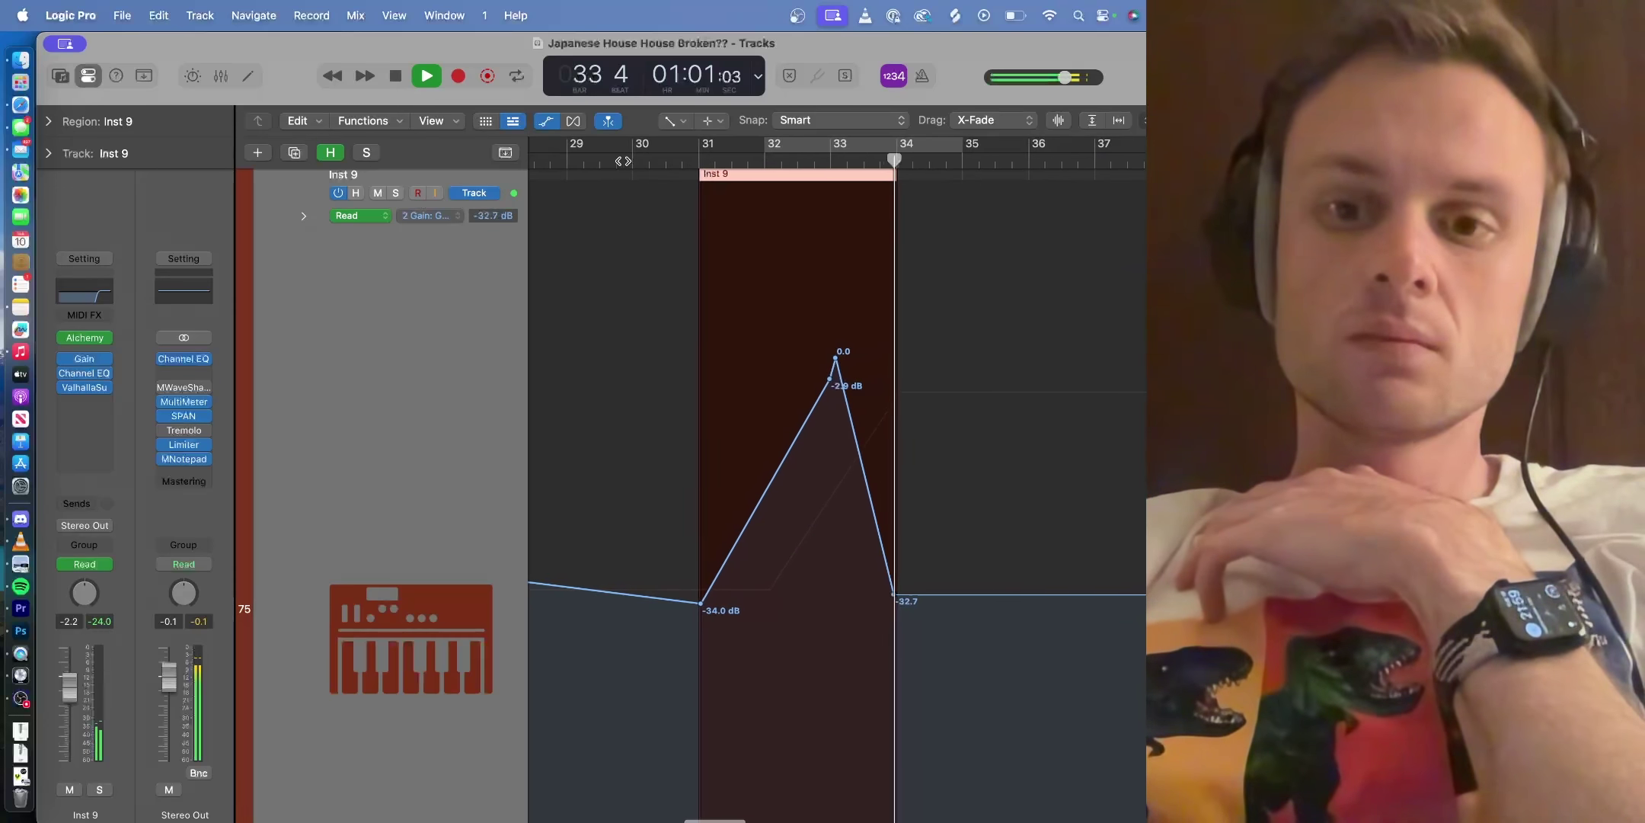
key(space)
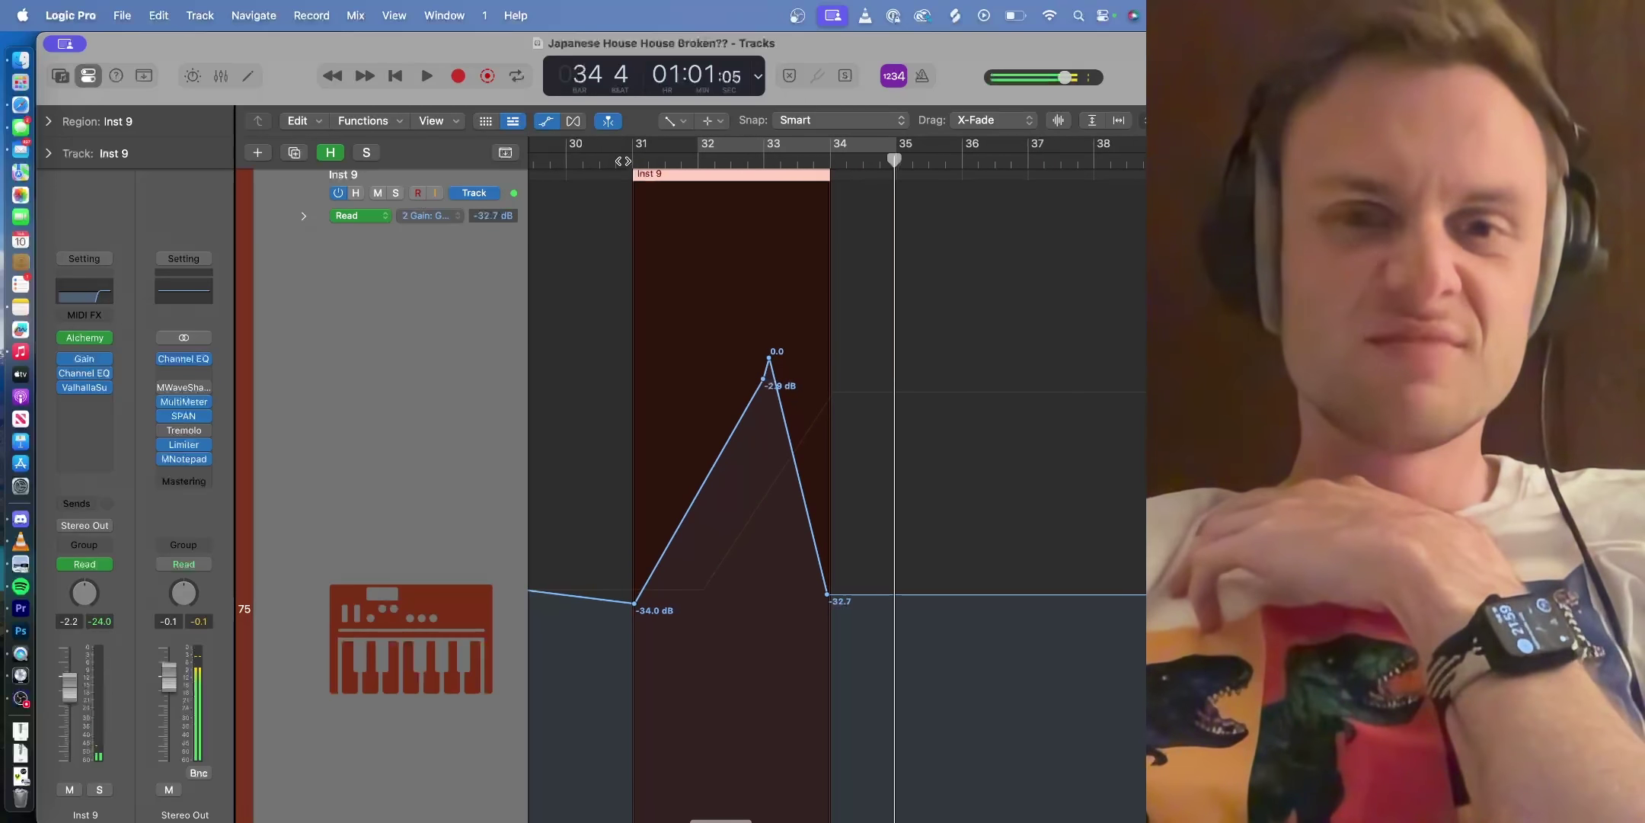
Step: Using the Pointer Tool, move the 20000 Hz Hi Cut Frequency automation point on the Audio 7 track to bar 31
scroll(698, 458, up, 15)
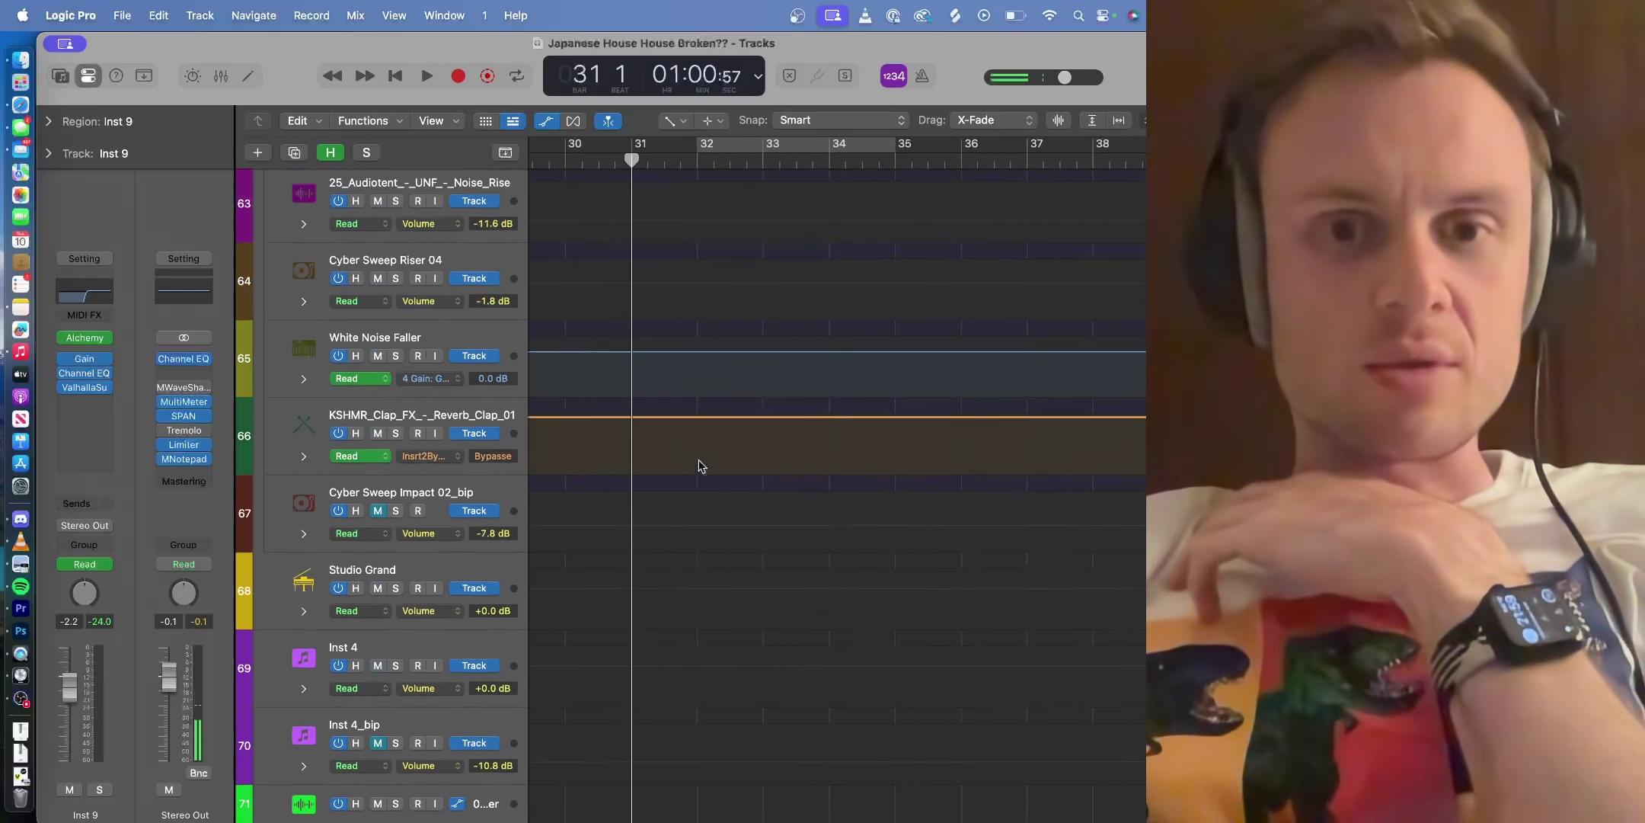
scroll(701, 466, up, 15)
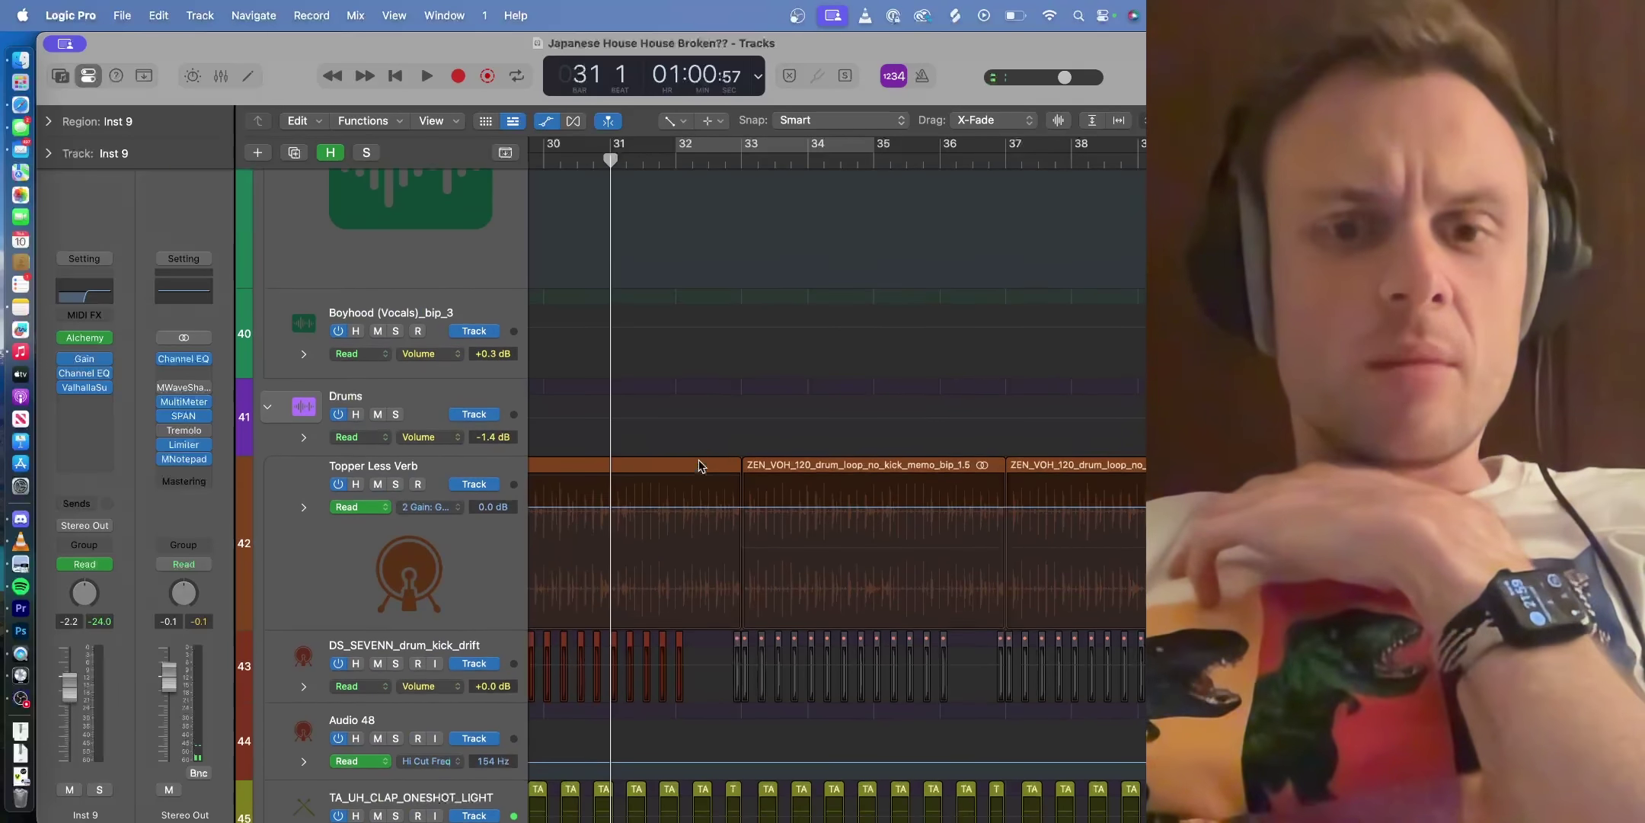
scroll(701, 466, up, 15)
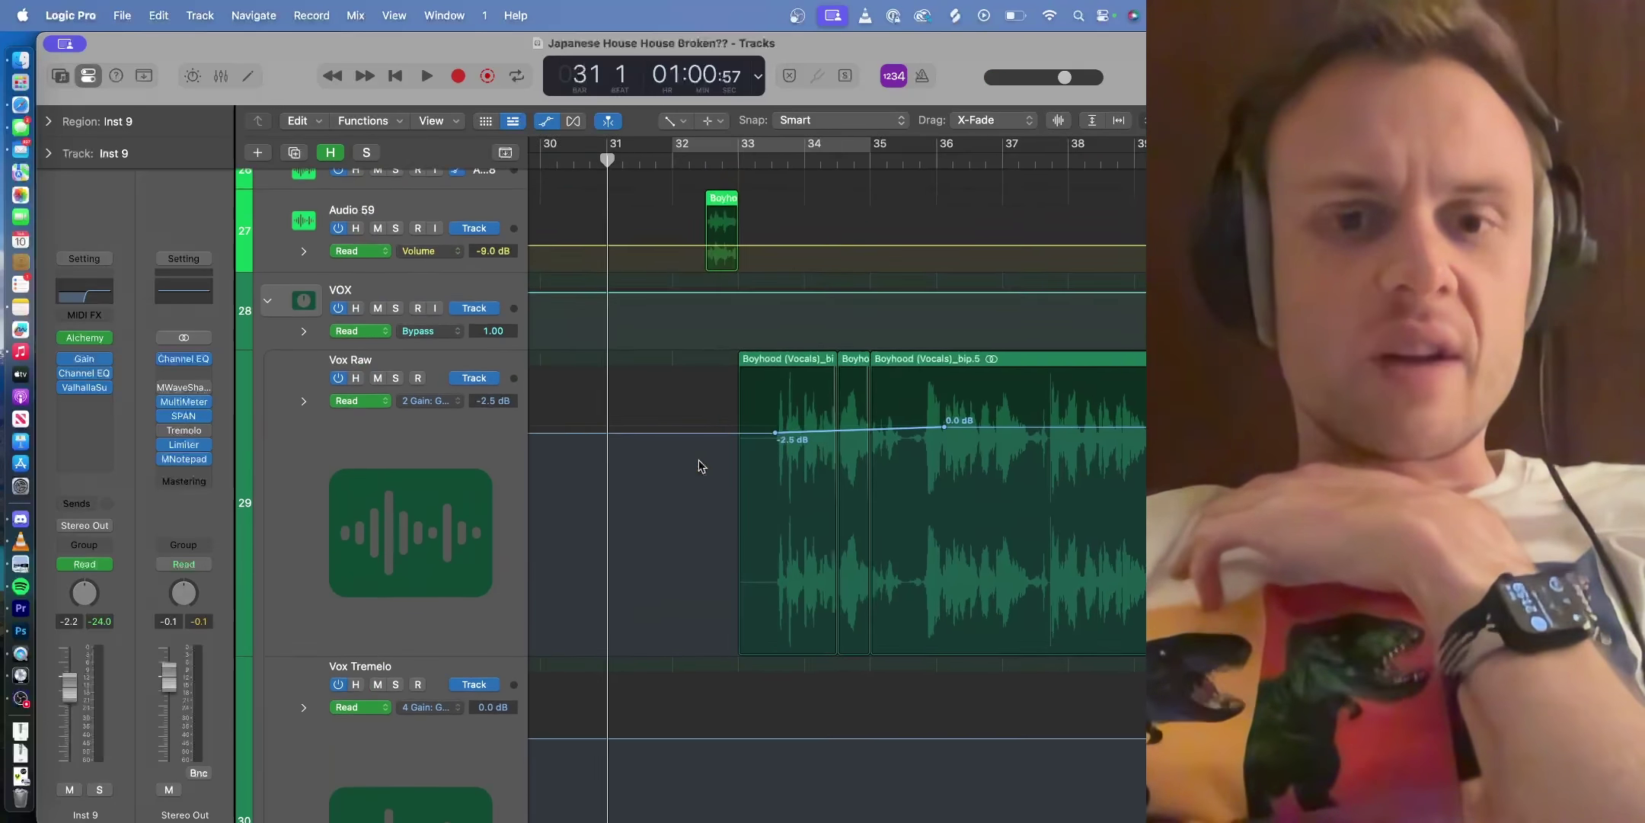
scroll(701, 465, up, 12)
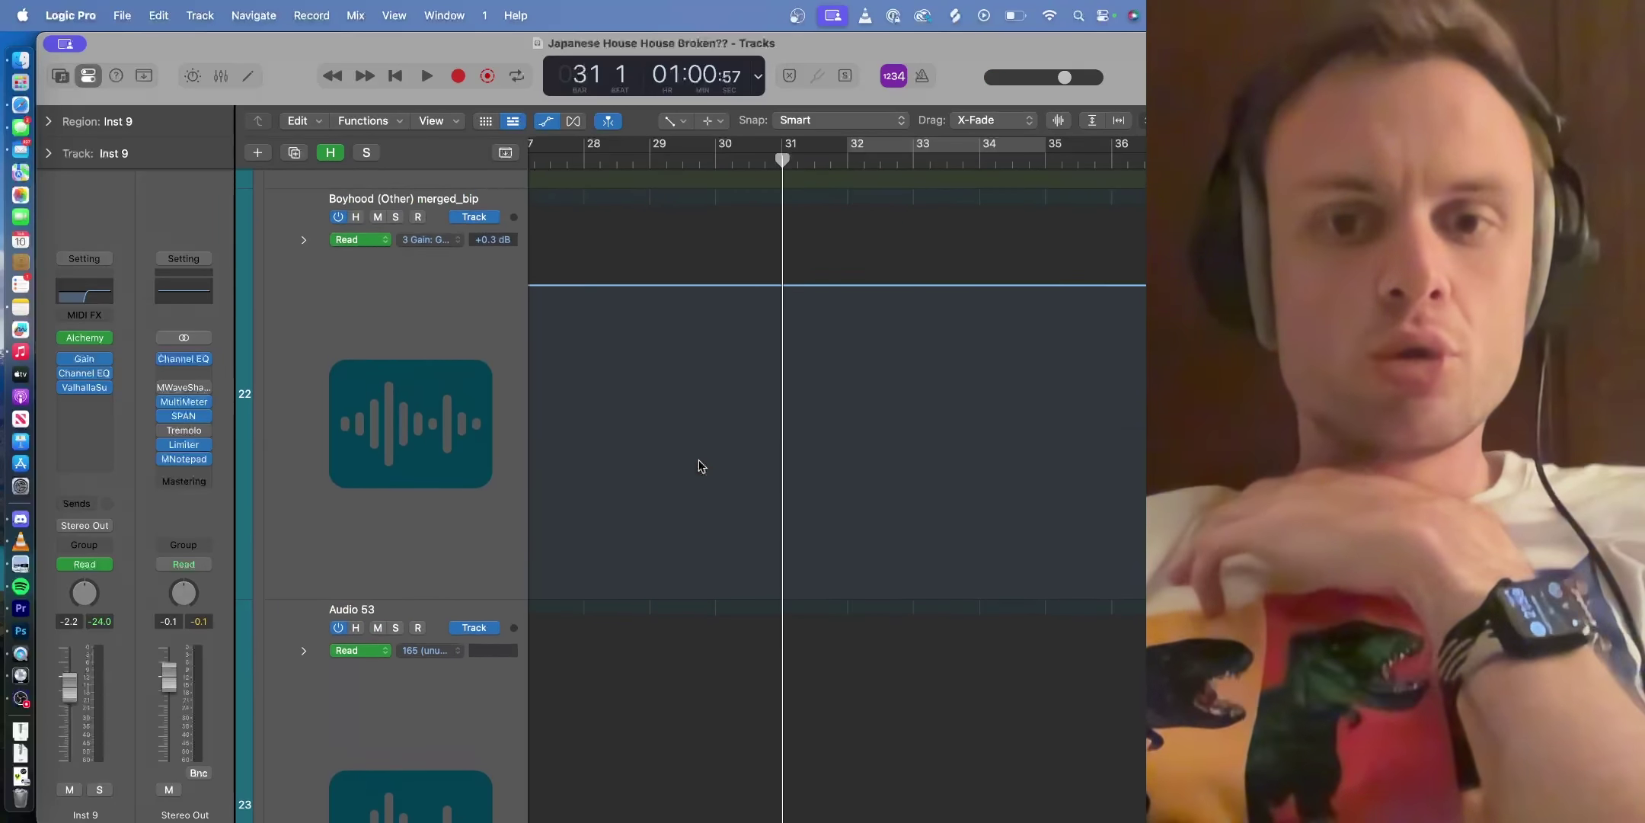
scroll(701, 466, up, 4)
scroll(815, 521, up, 1)
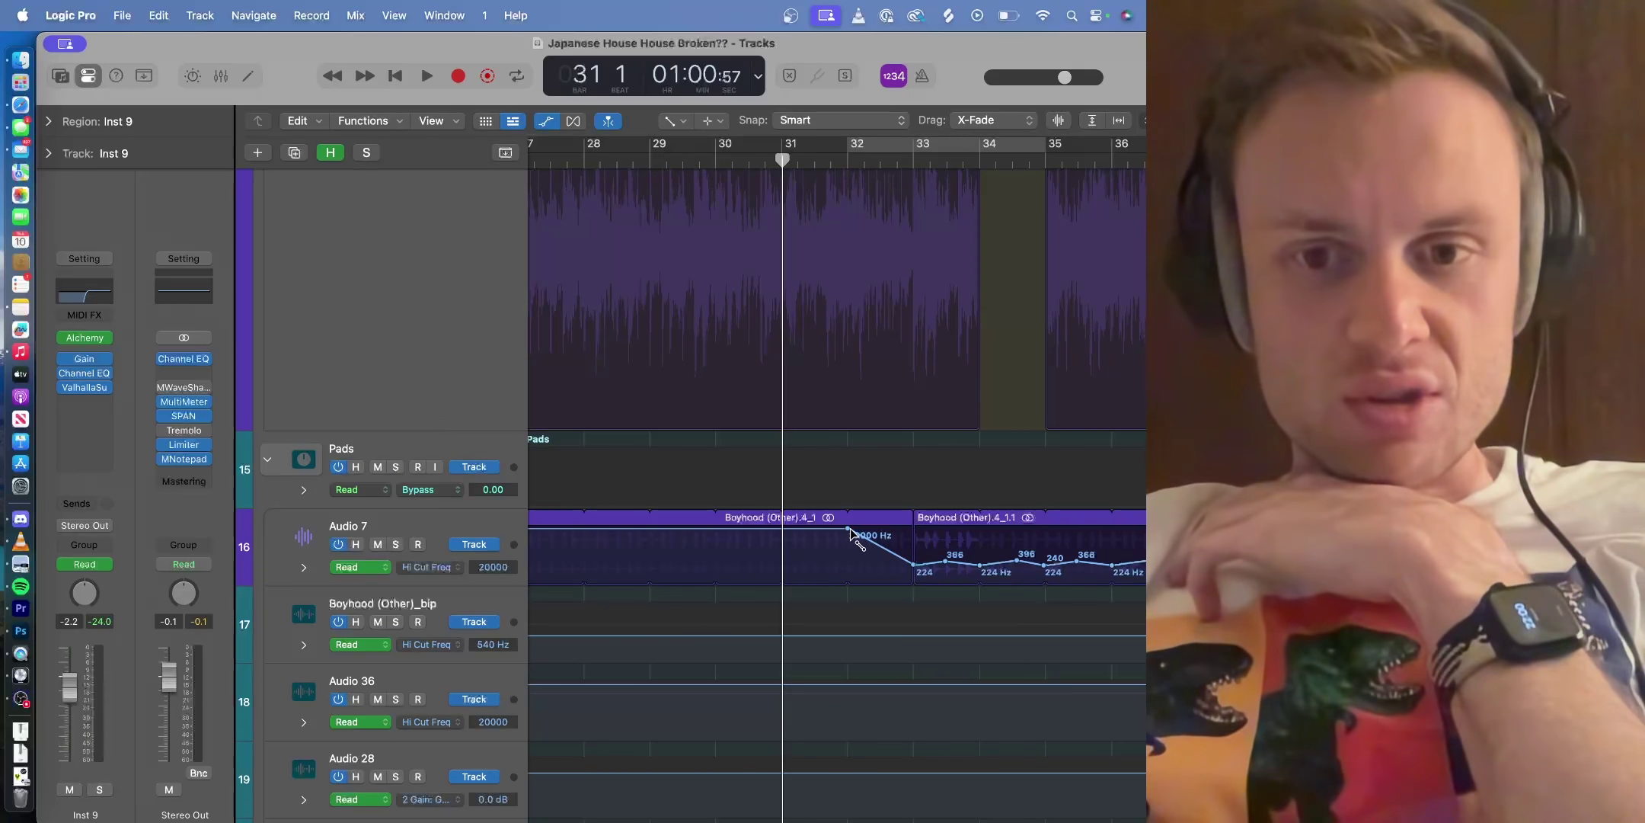
click(683, 124)
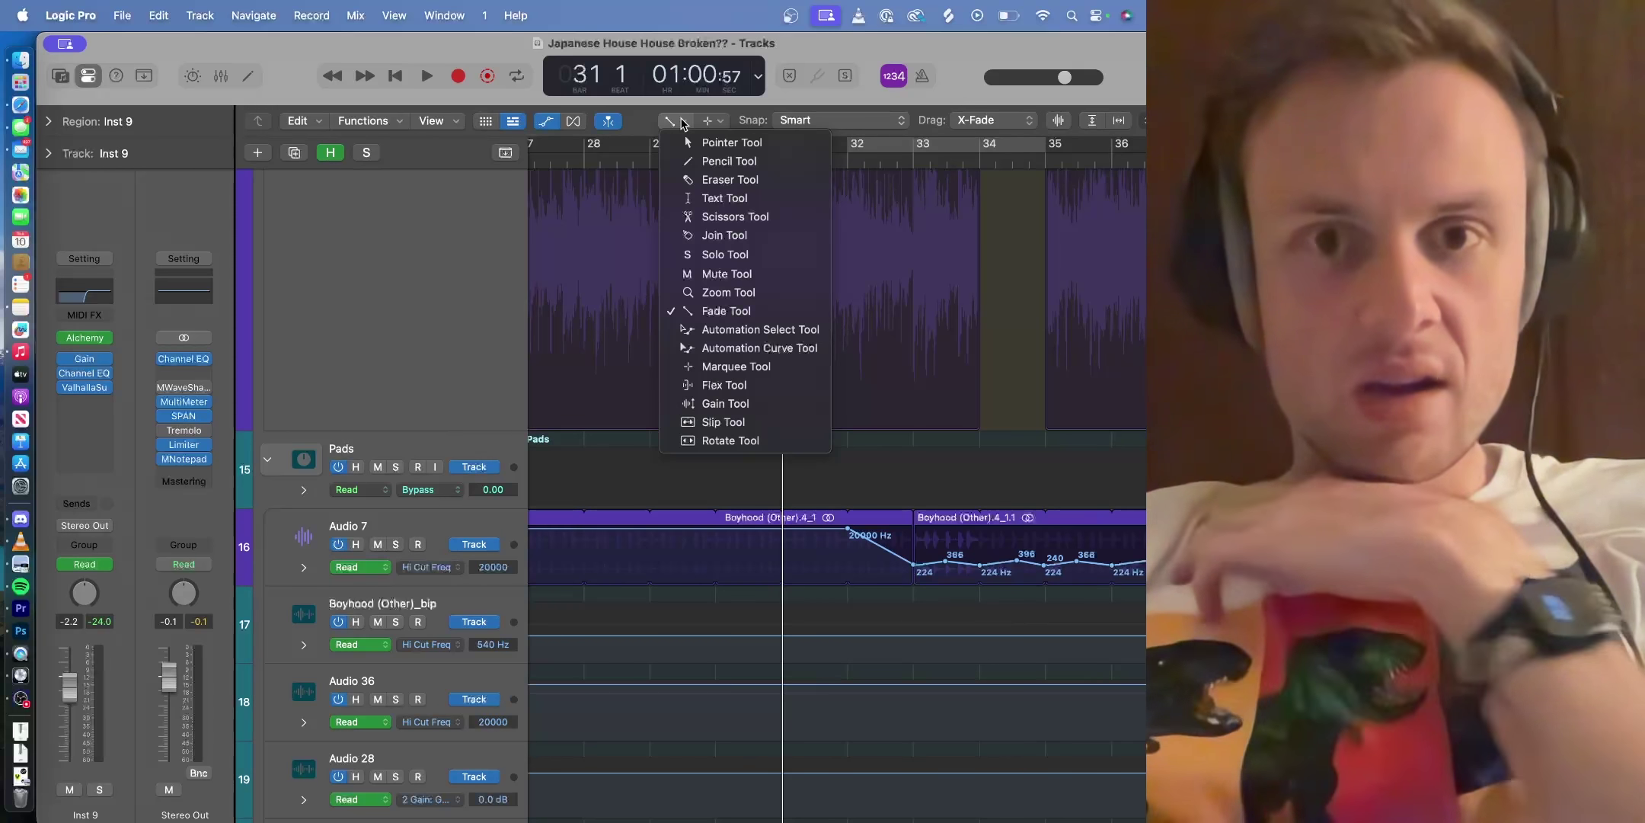
click(693, 142)
drag(850, 538, 786, 535)
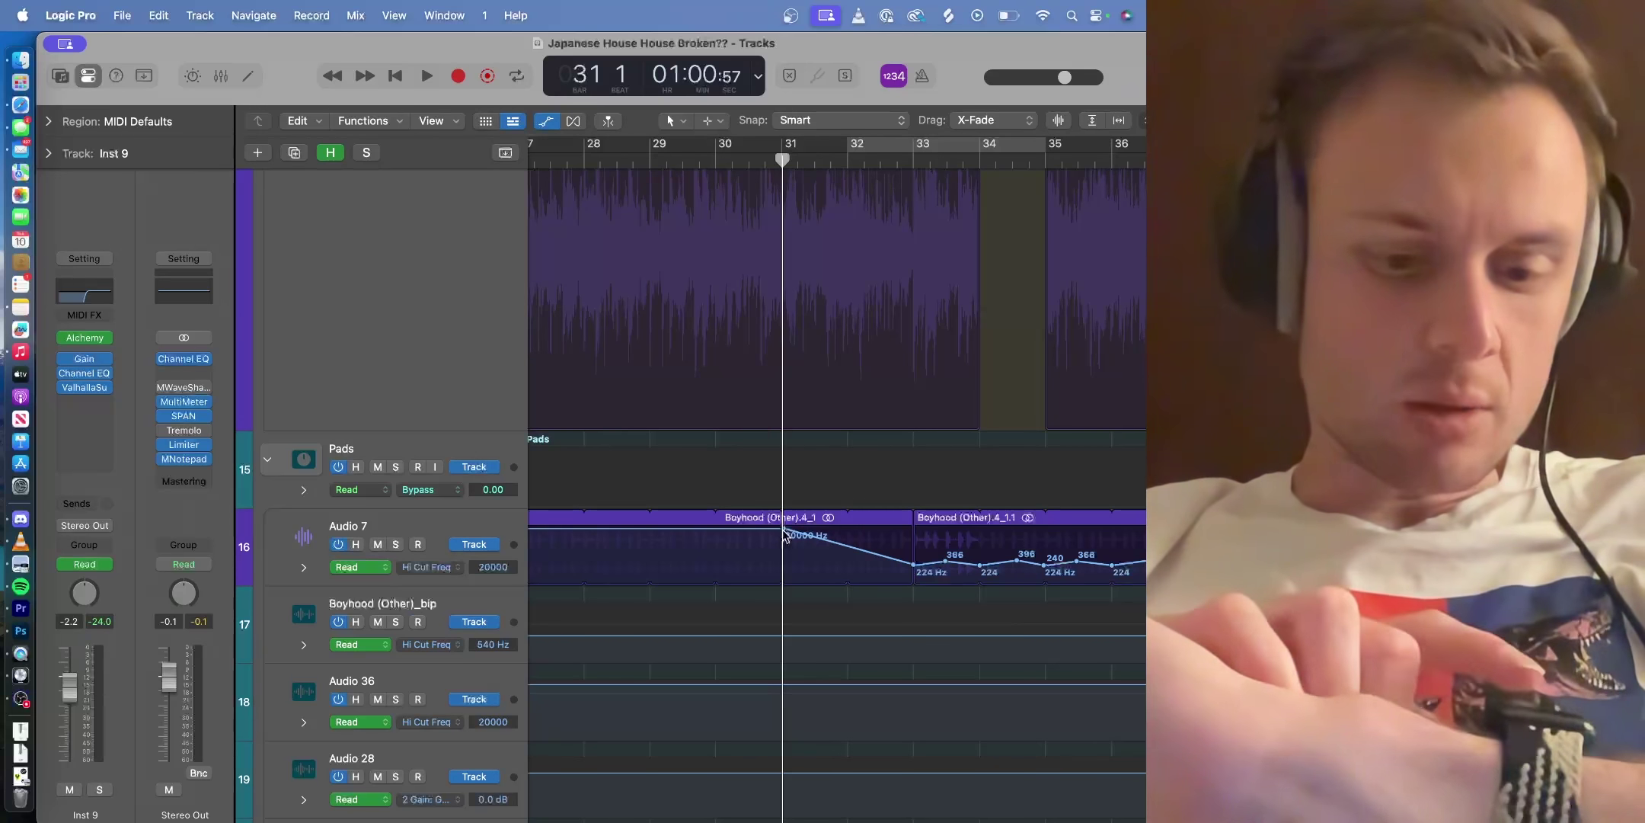
Step: Play the full mix from bar 29 into bar 35 to hear the Audio 7 filter sweep, and return to the full arrangement with automation hidden
click(650, 161)
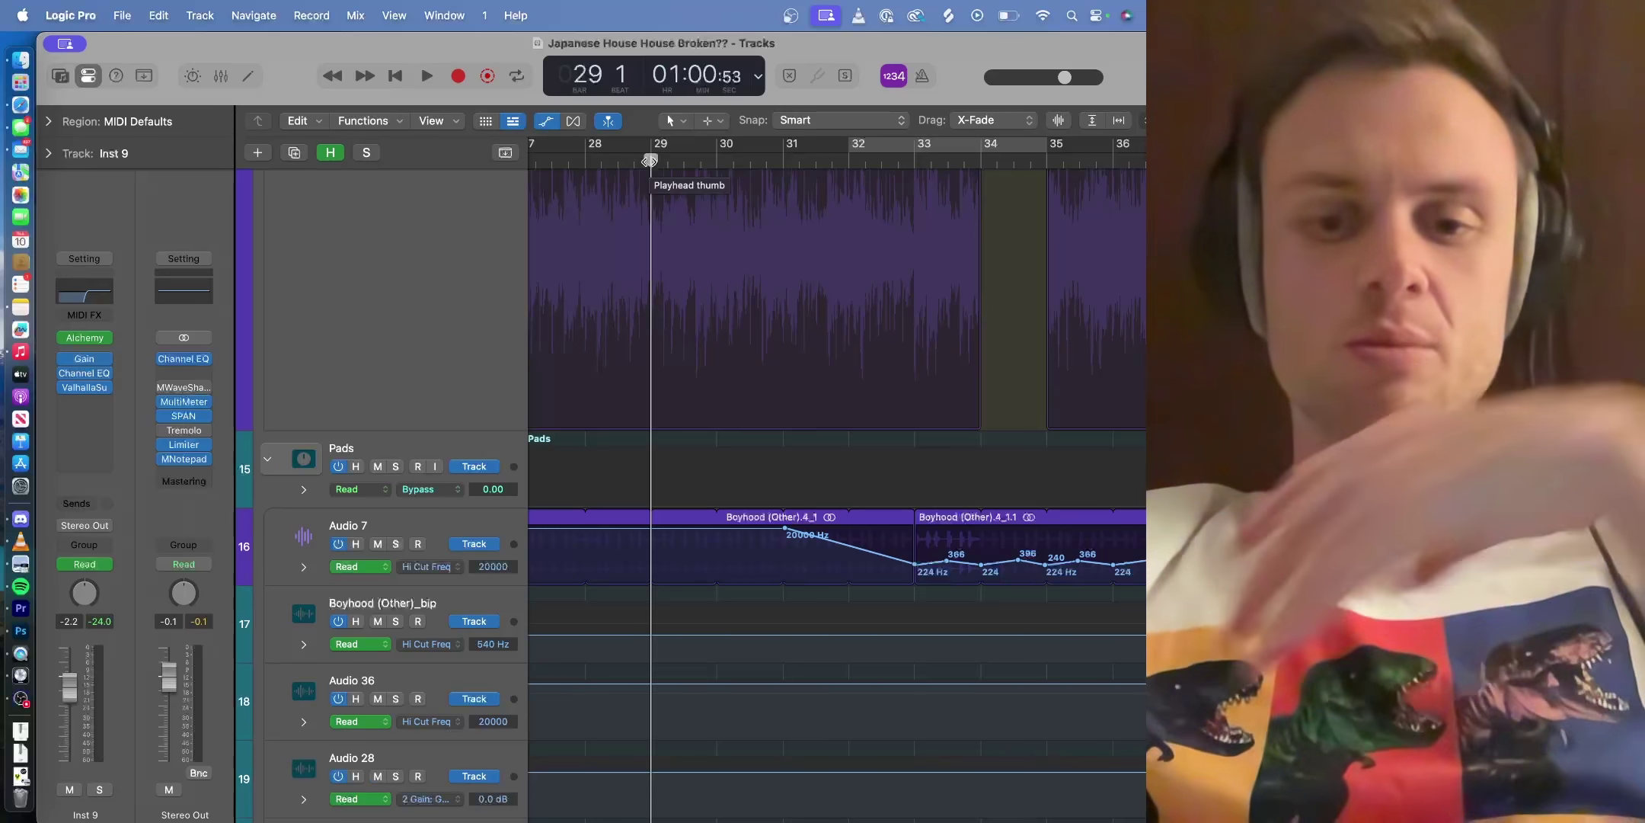
key(space)
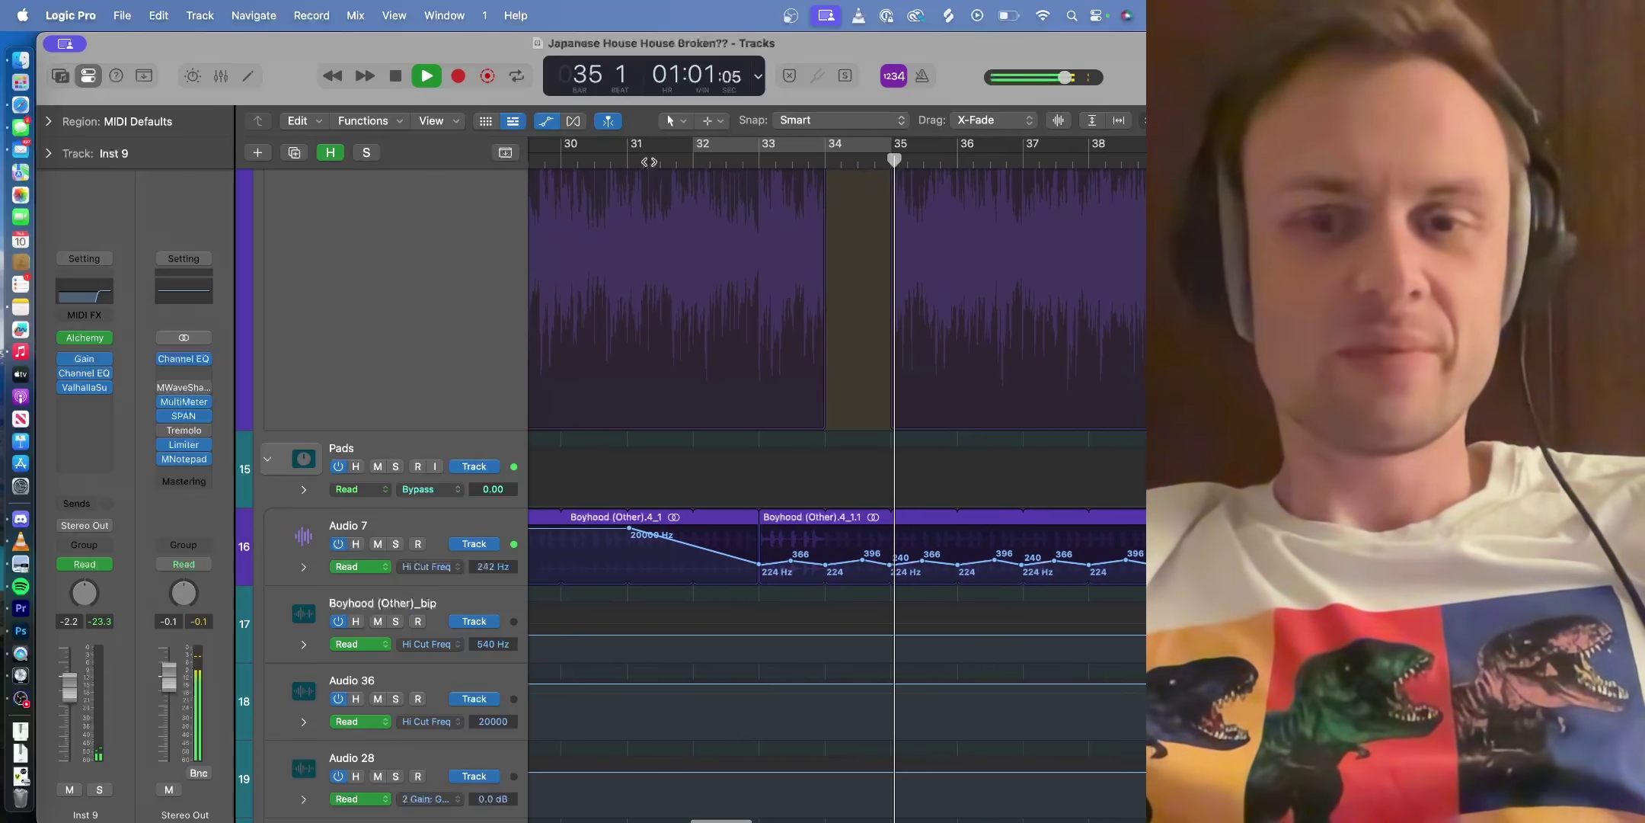
key(space)
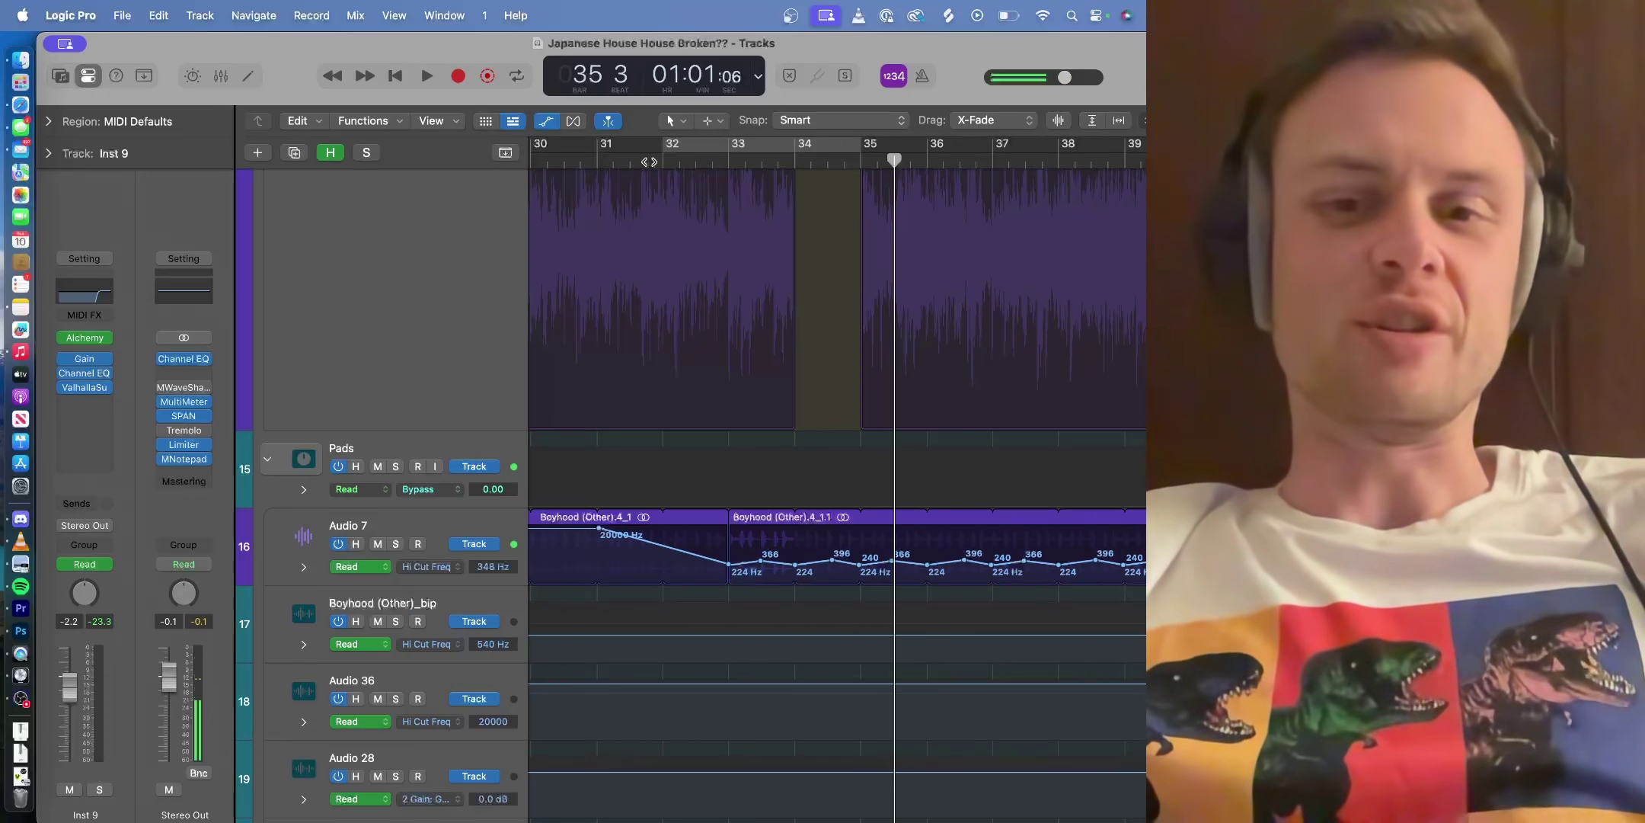
key(a)
key(z)
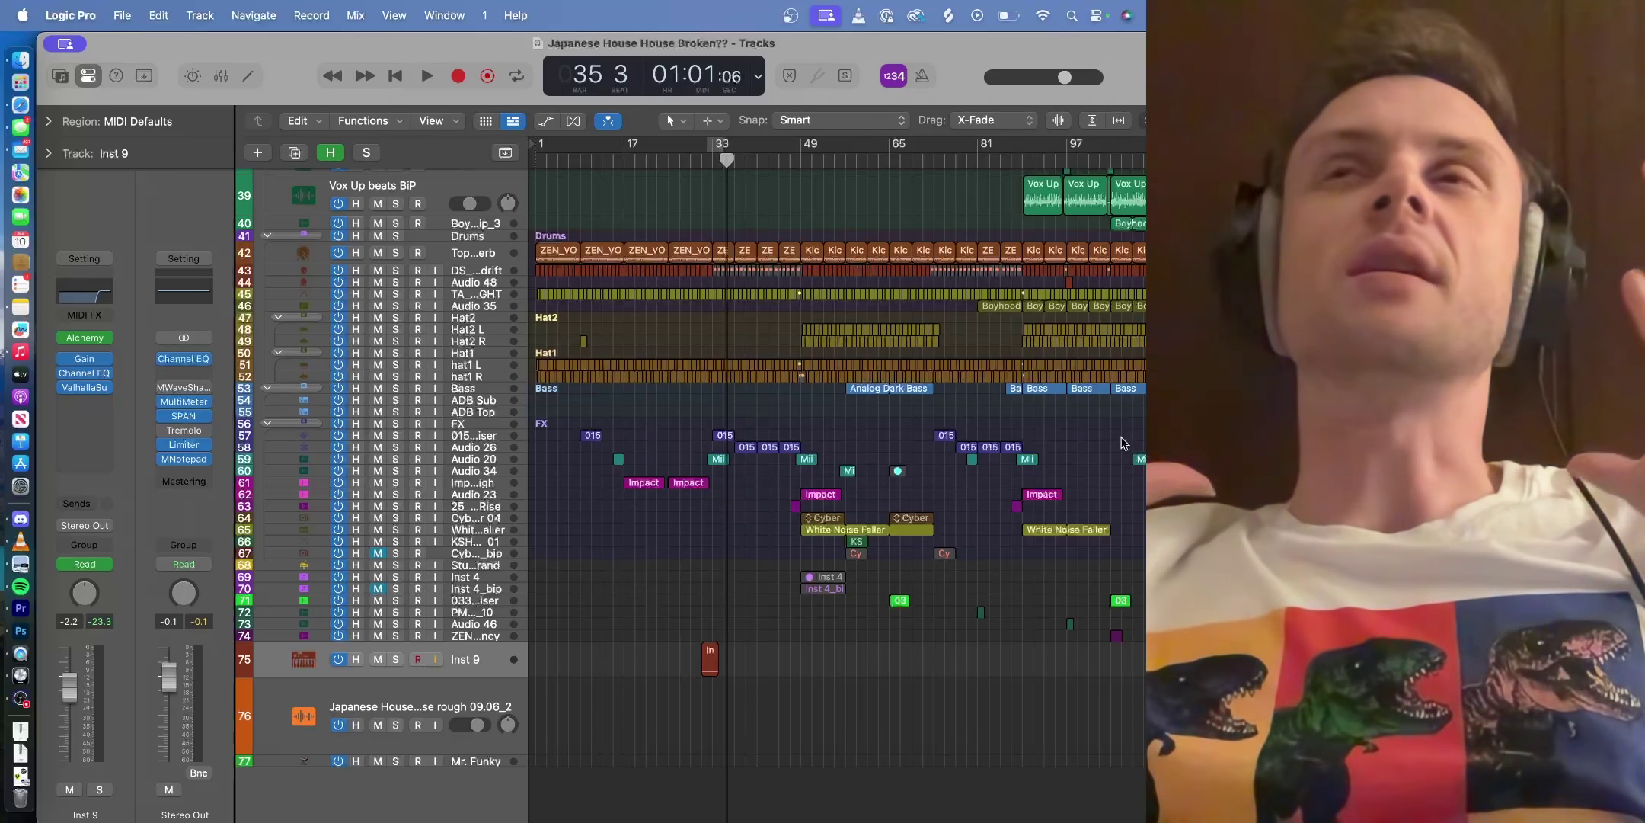